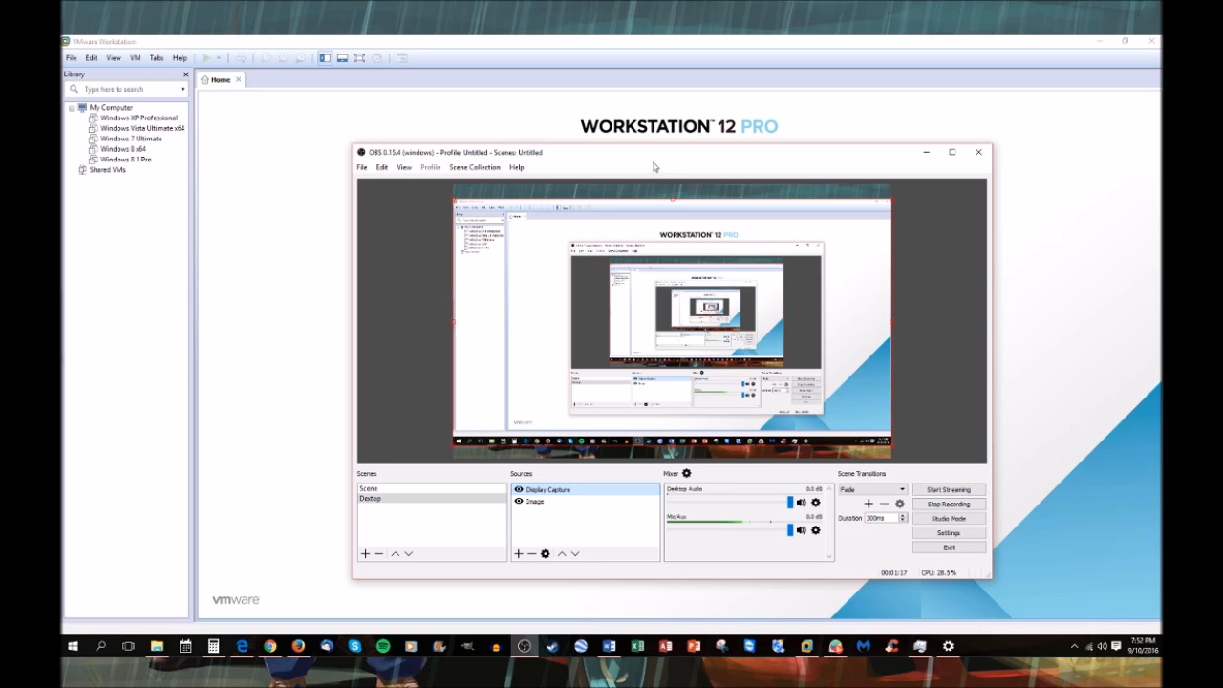
{"action": "left_click", "coordinate": [929, 154]}
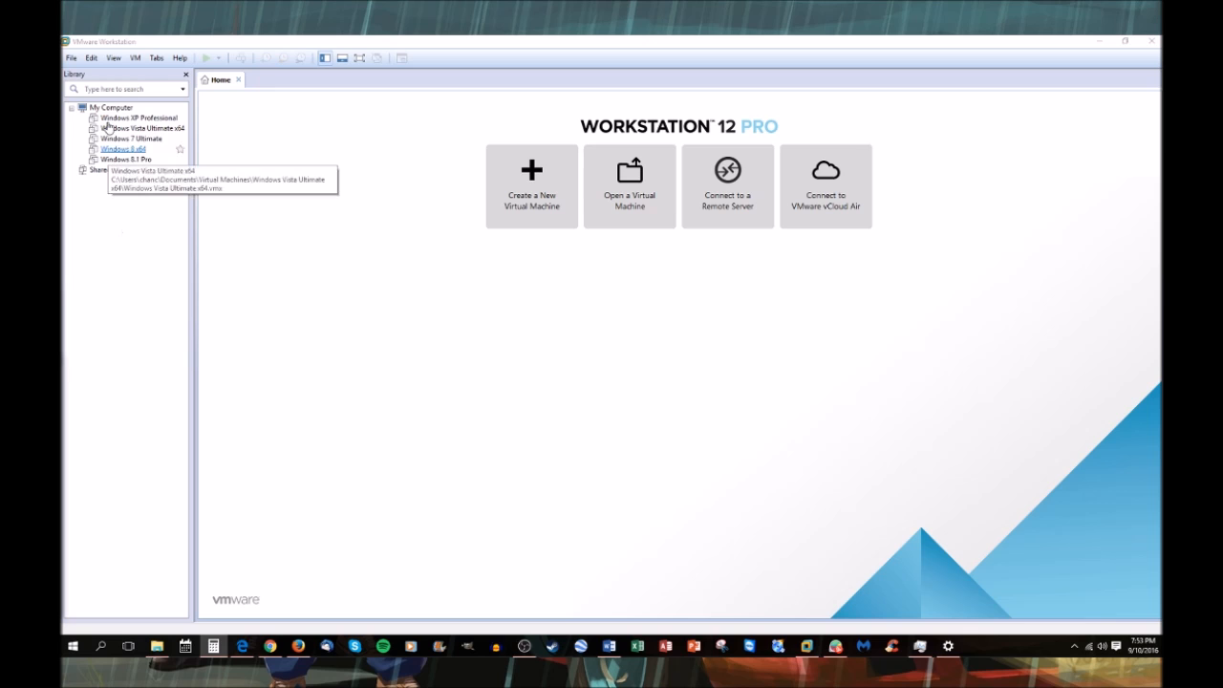
{"action": "left_click", "coordinate": [70, 59]}
{"action": "left_click", "coordinate": [89, 59]}
{"action": "left_click", "coordinate": [103, 62]}
{"action": "left_click", "coordinate": [103, 62]}
{"action": "left_click", "coordinate": [113, 60]}
{"action": "left_click", "coordinate": [112, 60]}
{"action": "left_click", "coordinate": [134, 59]}
{"action": "left_click", "coordinate": [135, 59]}
{"action": "left_click", "coordinate": [161, 60]}
{"action": "mouse_move", "coordinate": [179, 60]}
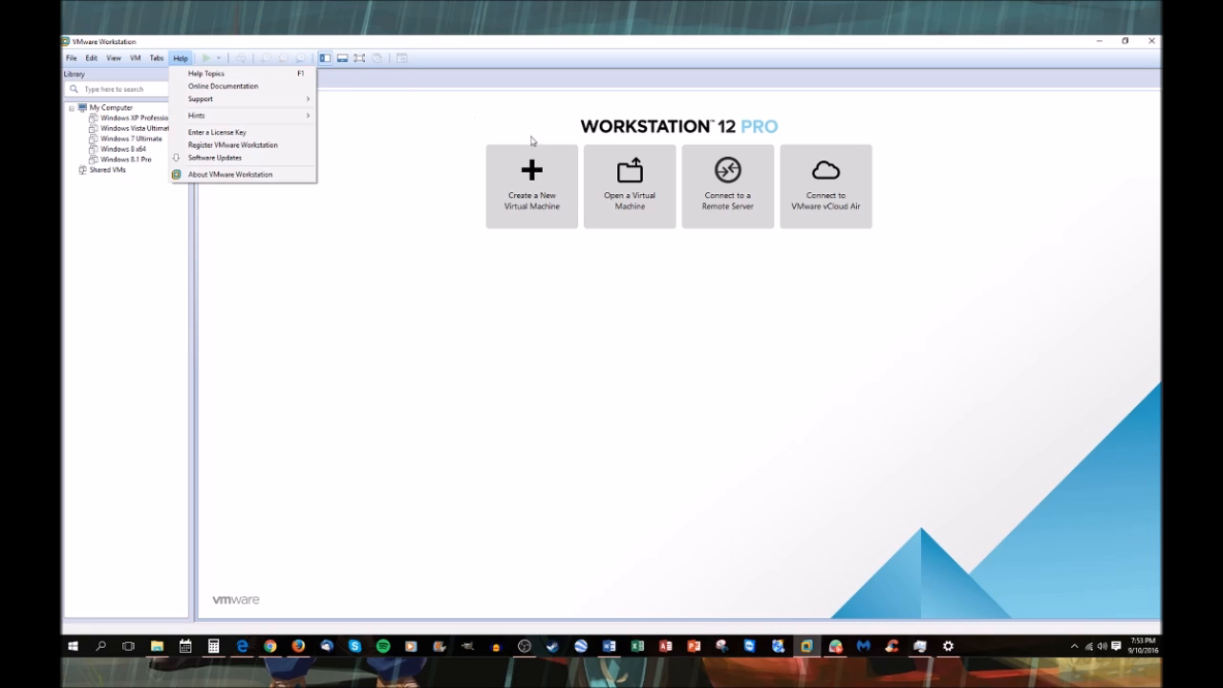
{"action": "left_click", "coordinate": [397, 215]}
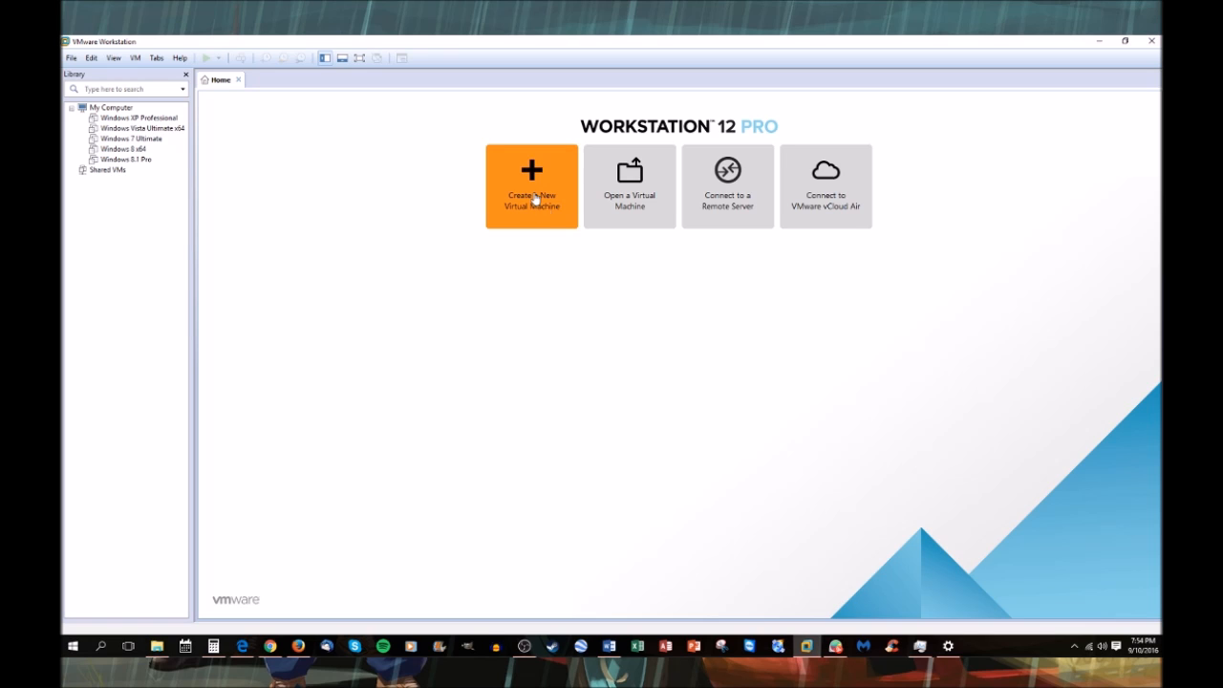
Start creating a new virtual machine with the Typical (recommended) configuration
{"action": "left_click", "coordinate": [521, 197]}
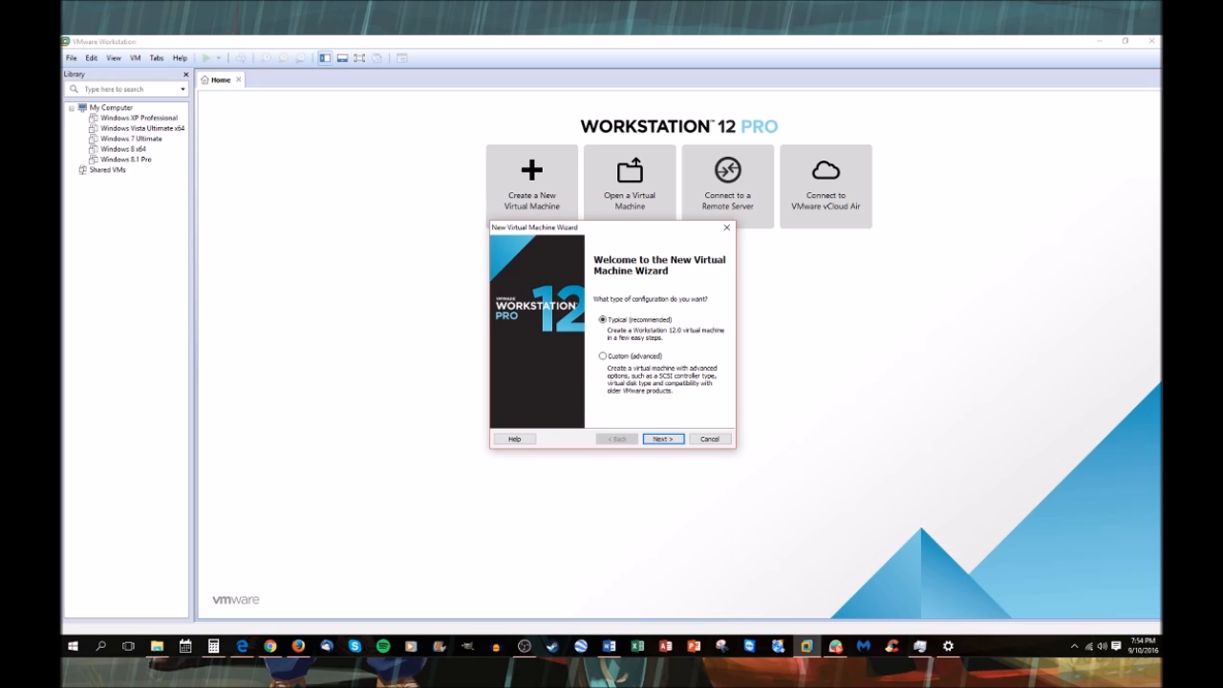
{"action": "key", "text": "alt+Tab"}
{"action": "left_click_drag", "start_coordinate": [624, 153], "coordinate": [62, 185]}
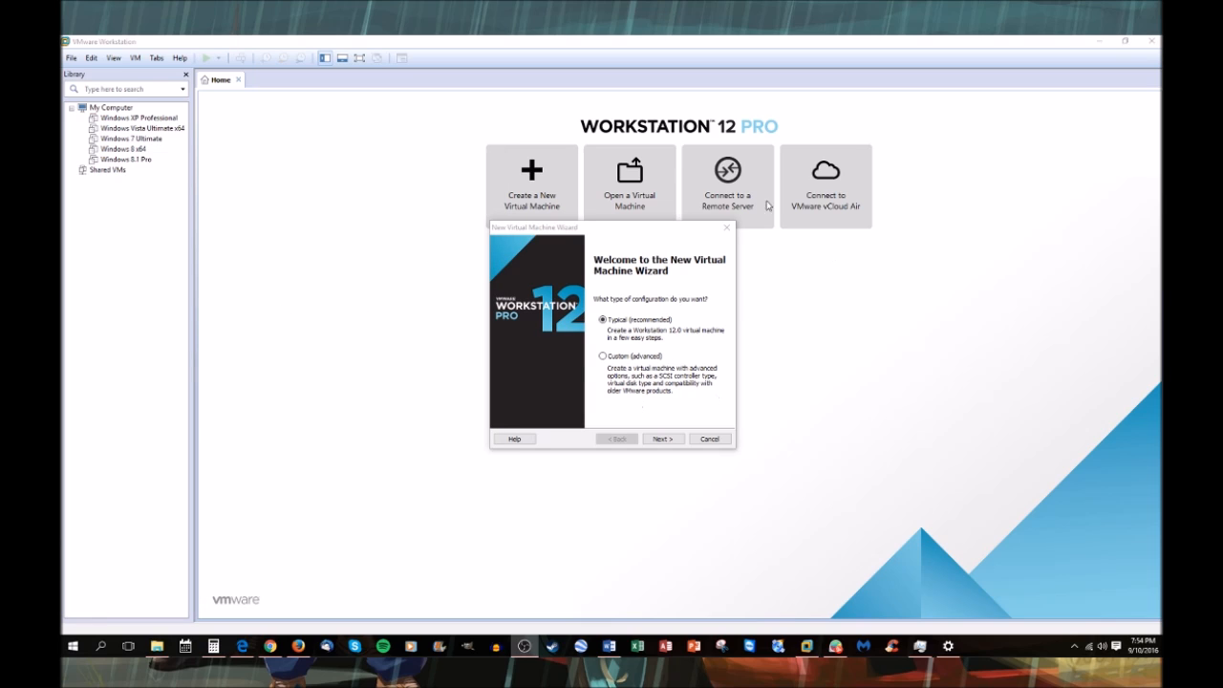
{"action": "left_click", "coordinate": [616, 232]}
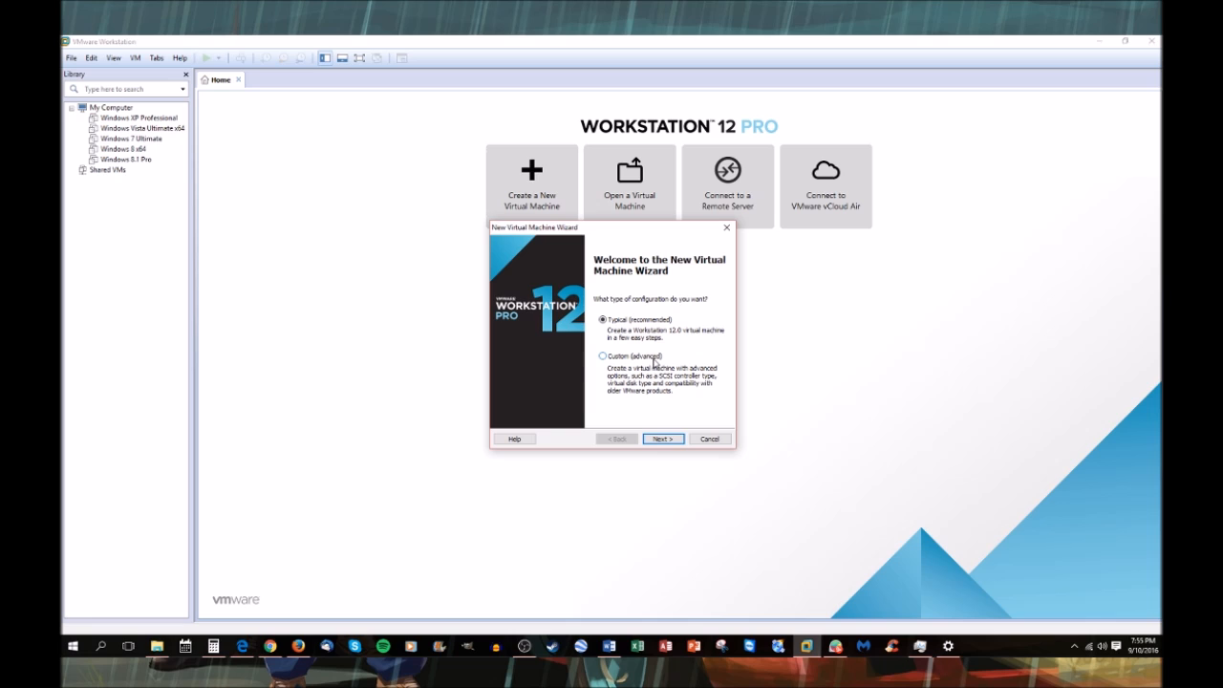
{"action": "left_click", "coordinate": [666, 438]}
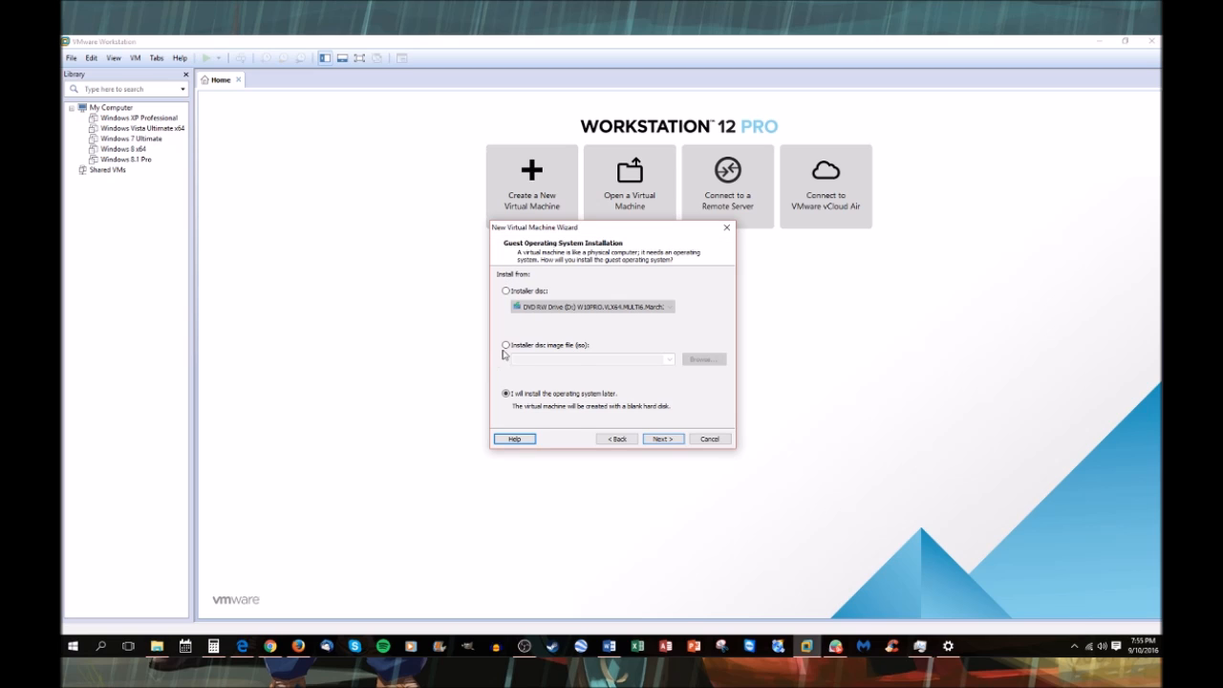
Choose the installer disc in DVD RW Drive (D:) as the source for installing the guest operating system
{"action": "left_click", "coordinate": [507, 294]}
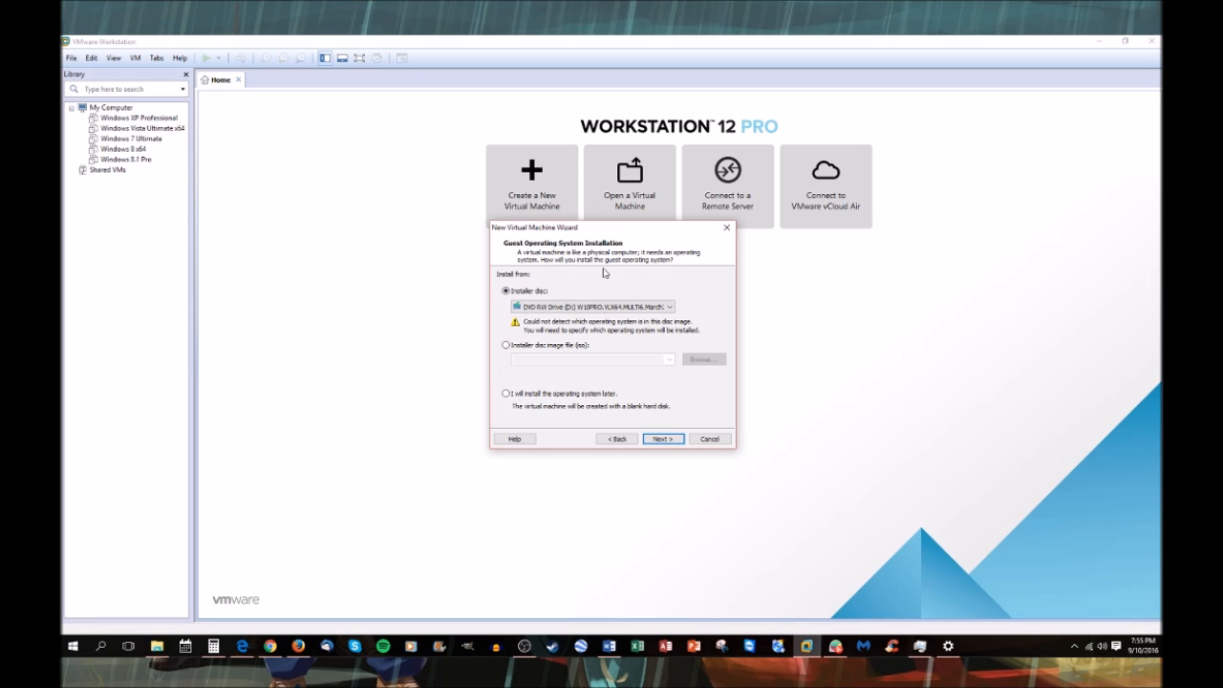
{"action": "left_click", "coordinate": [633, 308]}
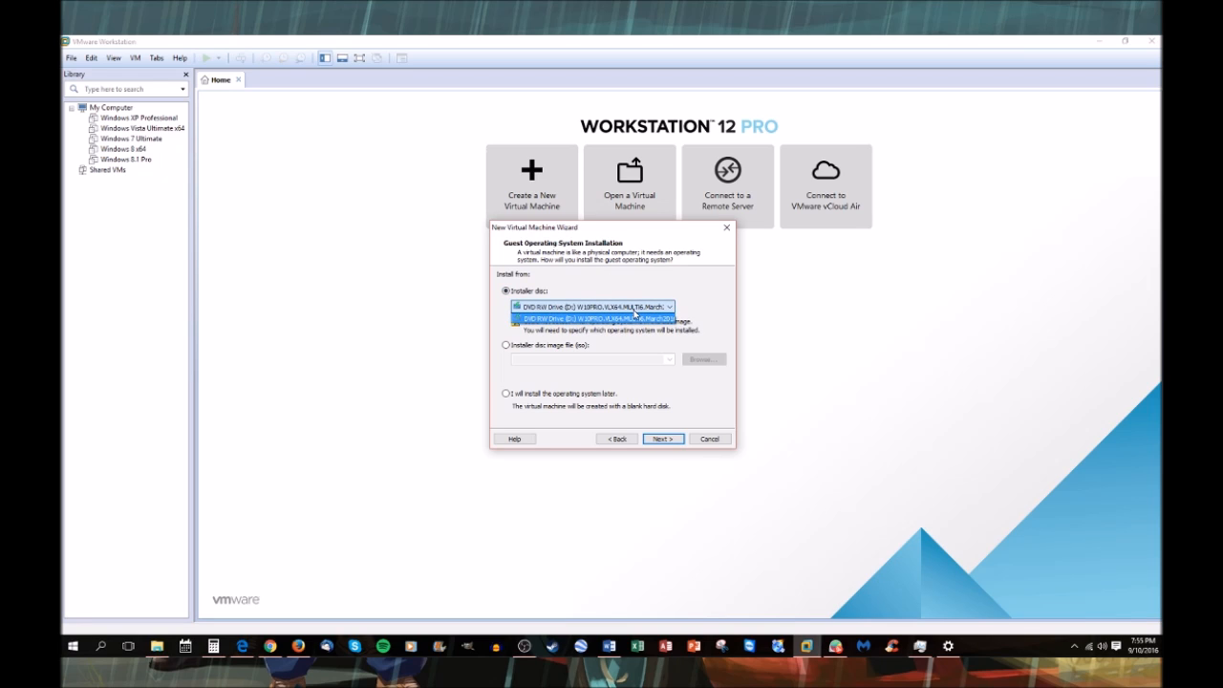
{"action": "left_click", "coordinate": [636, 317]}
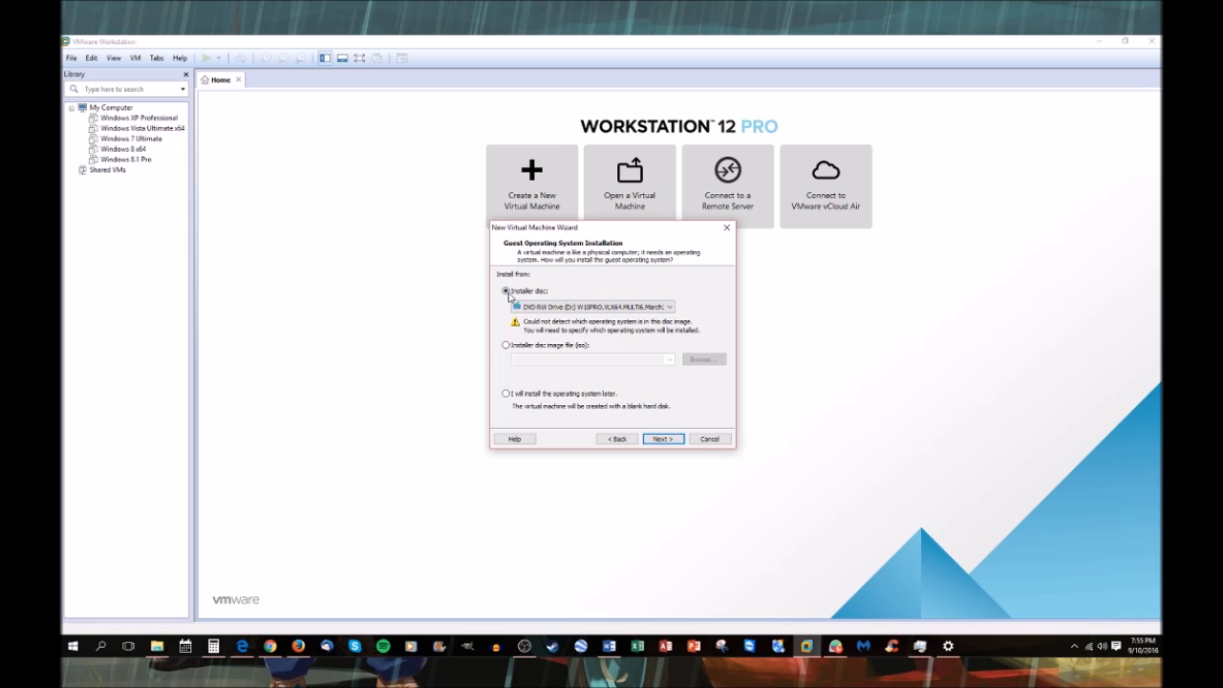
{"action": "left_click", "coordinate": [512, 294]}
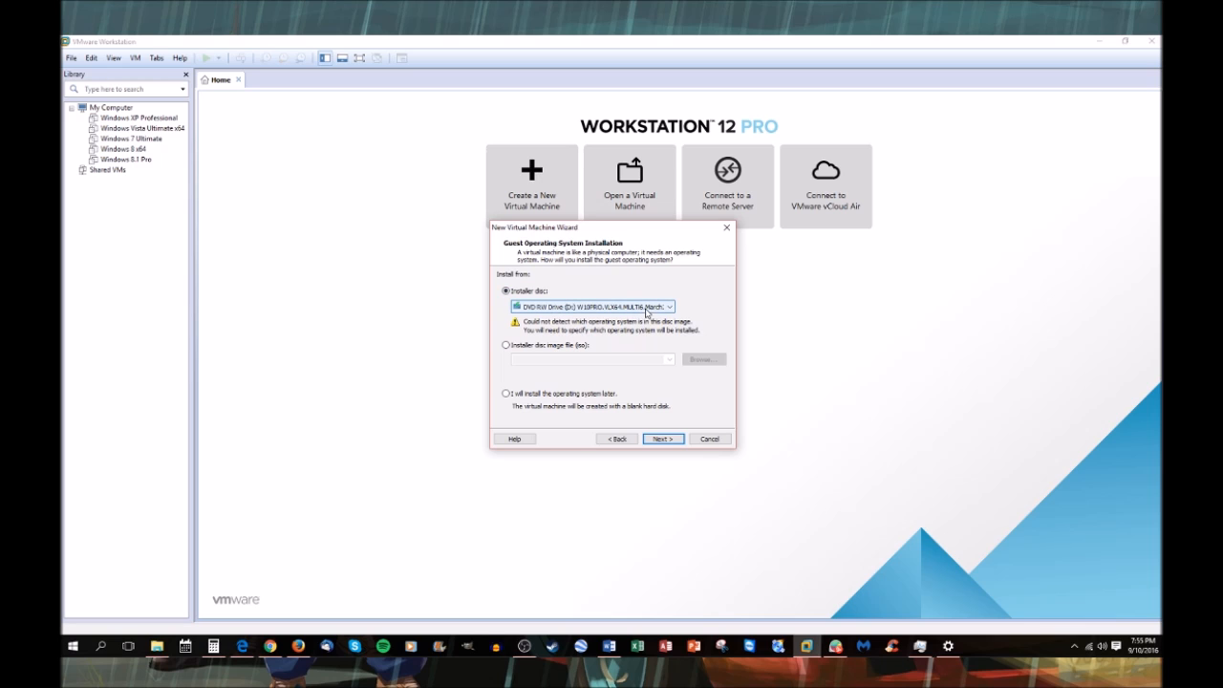
{"action": "left_click", "coordinate": [661, 439]}
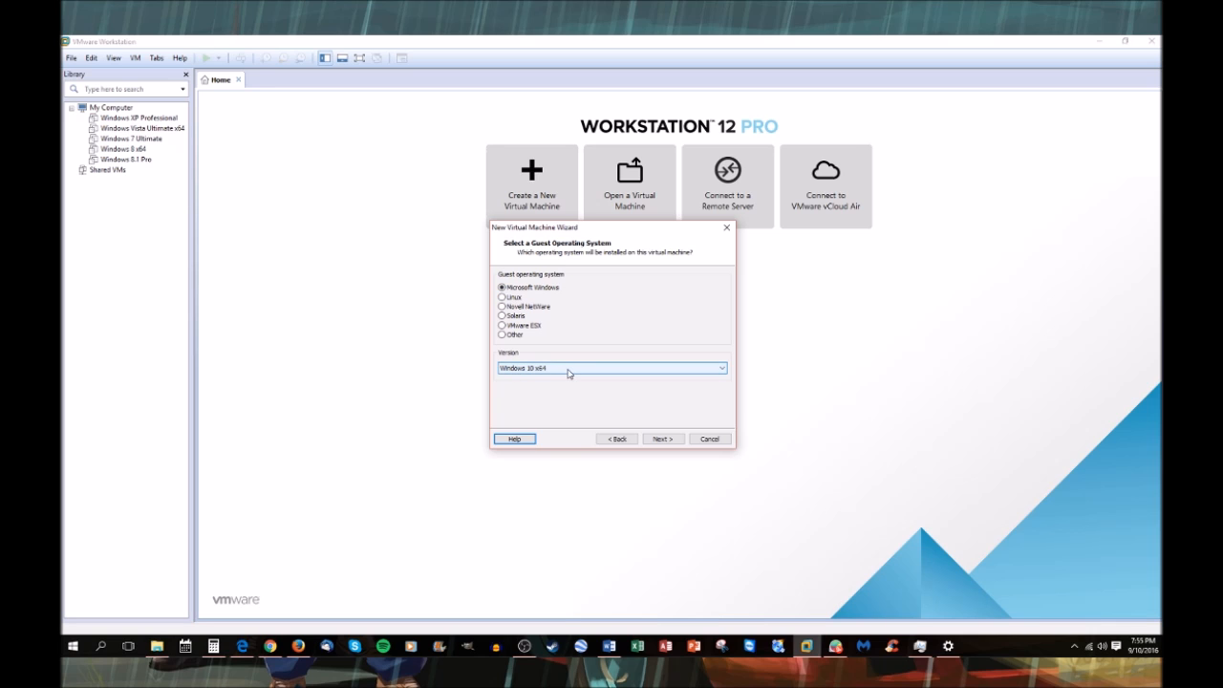
Accept Microsoft Windows with version Windows 10 x64 as the guest operating system
{"action": "left_click", "coordinate": [676, 368]}
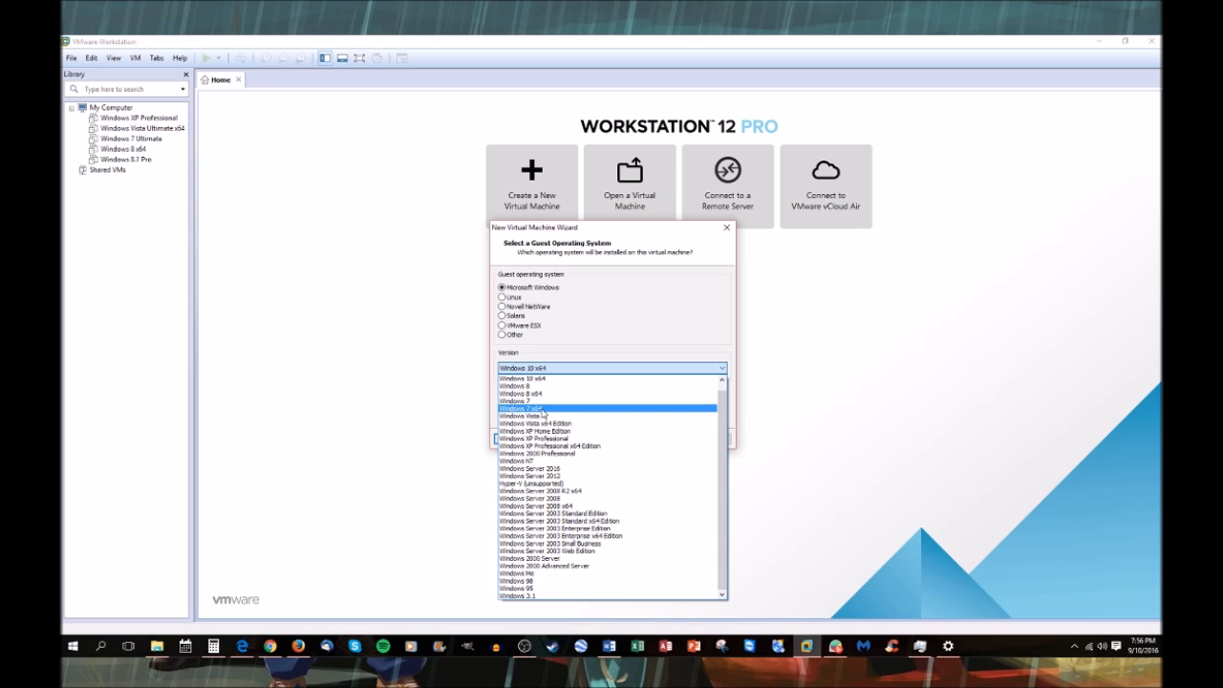
{"action": "left_click", "coordinate": [586, 384]}
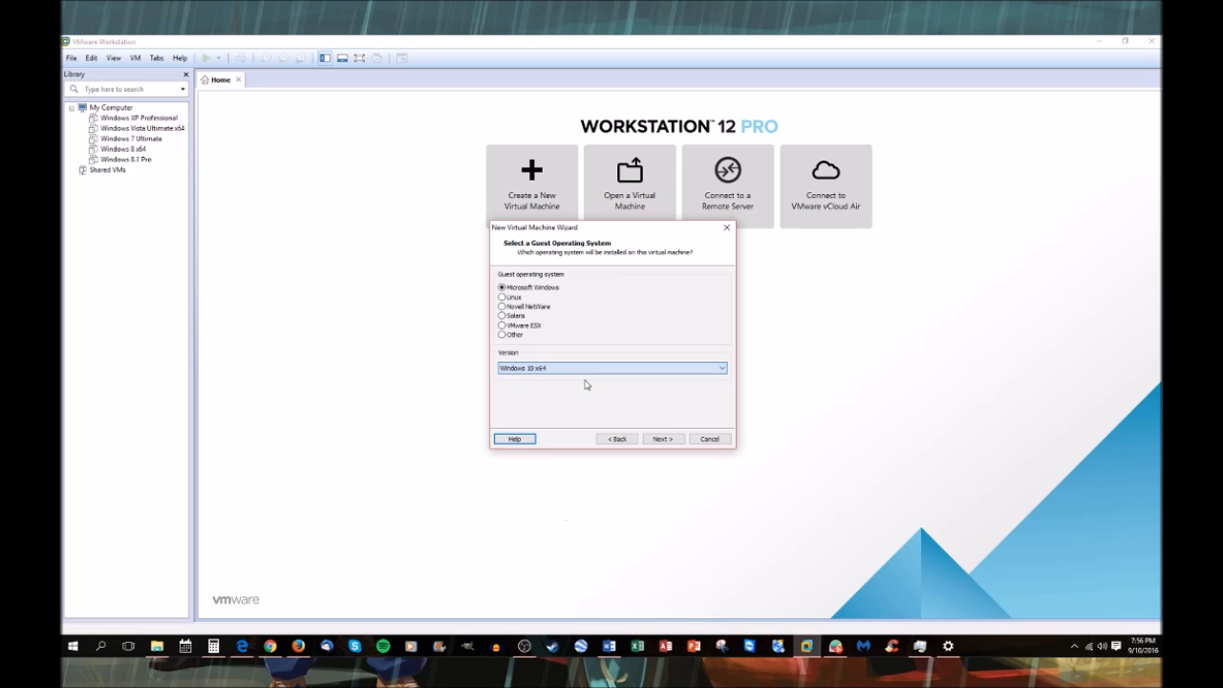
{"action": "left_click", "coordinate": [672, 444]}
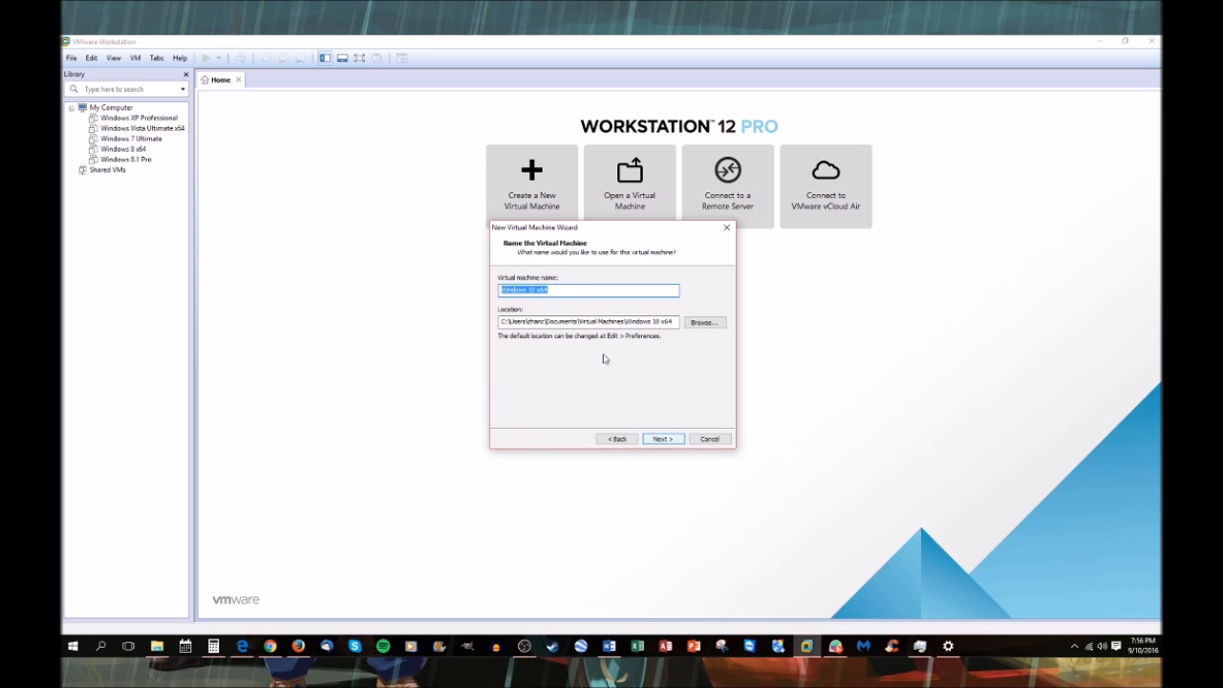
Name the virtual machine Windows 10 Pro x64 and continue to the disk capacity settings
{"action": "left_click", "coordinate": [569, 291]}
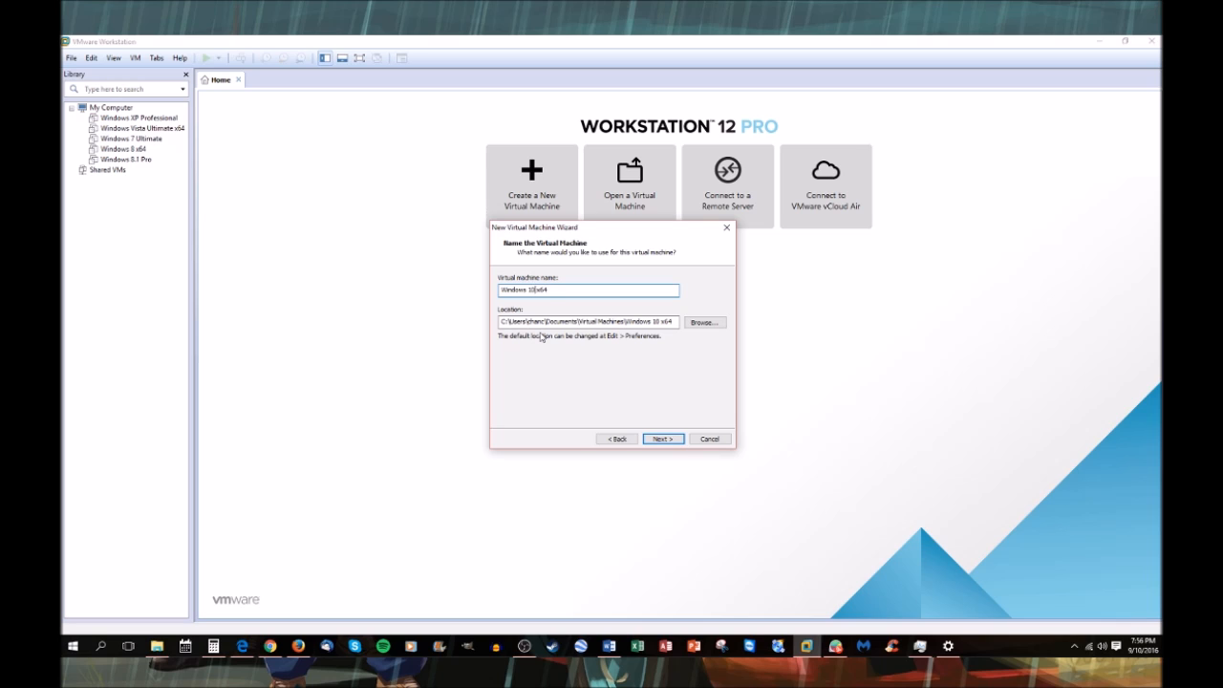
{"action": "type", "text": "Pro"}
{"action": "left_click", "coordinate": [673, 440]}
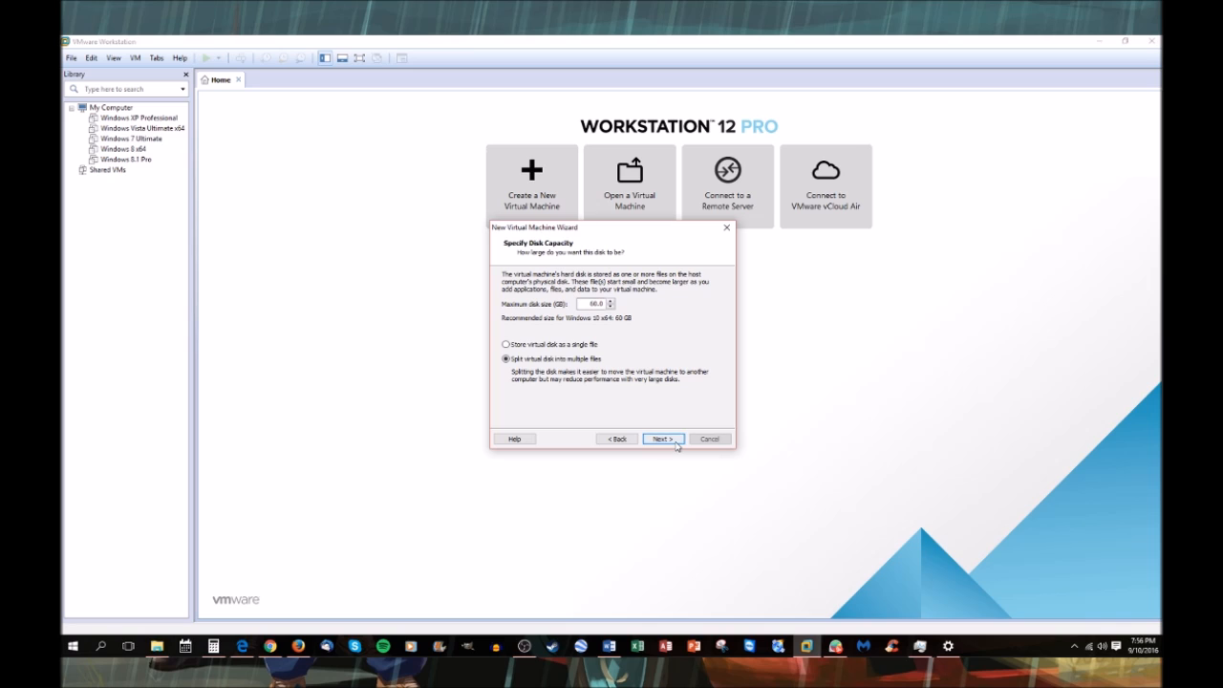
Set the maximum disk size to 25 GB, with the virtual disk split into multiple files
{"action": "double_click", "coordinate": [592, 303]}
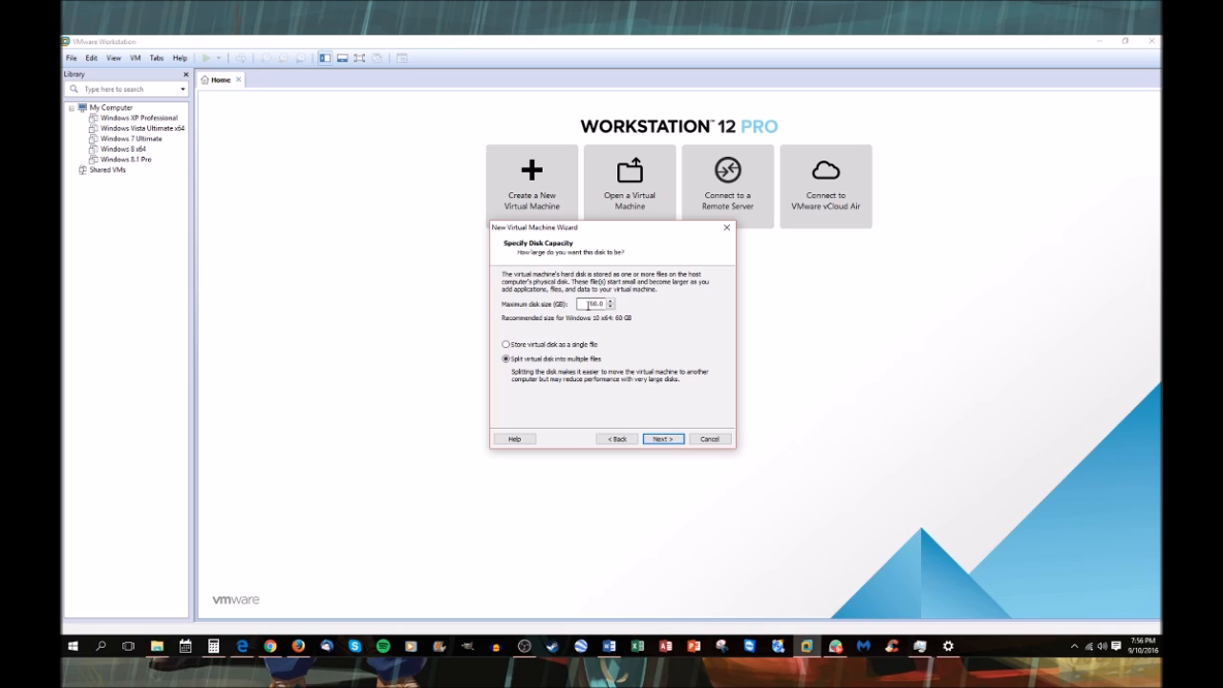
{"action": "type", "text": "25.0"}
{"action": "left_click", "coordinate": [664, 439]}
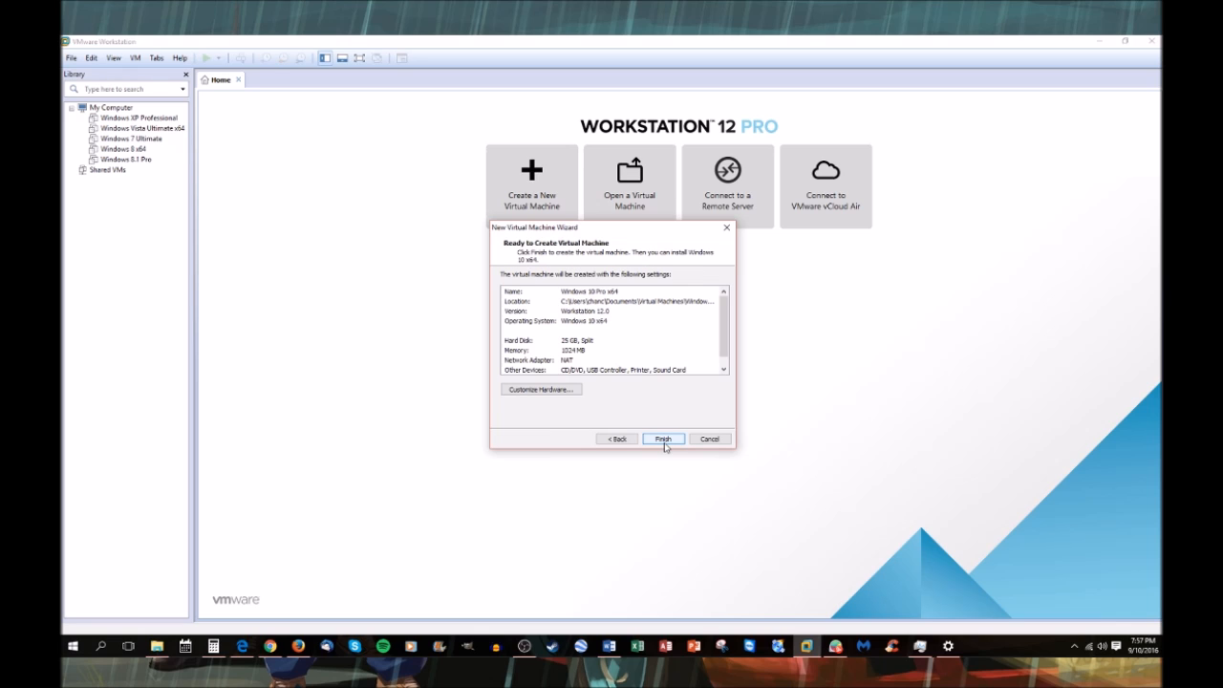
Open the hardware customization and review the options for processor count, cores per processor and preferred virtualization mode
{"action": "left_click", "coordinate": [560, 390]}
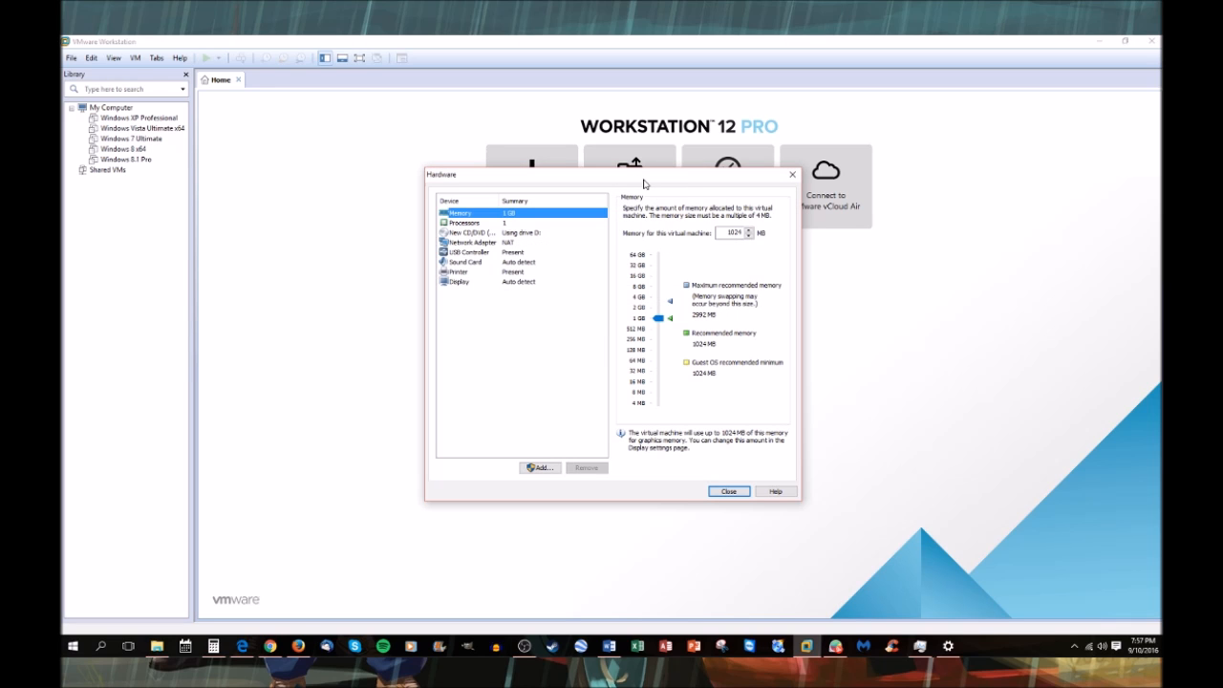
{"action": "left_click", "coordinate": [497, 223]}
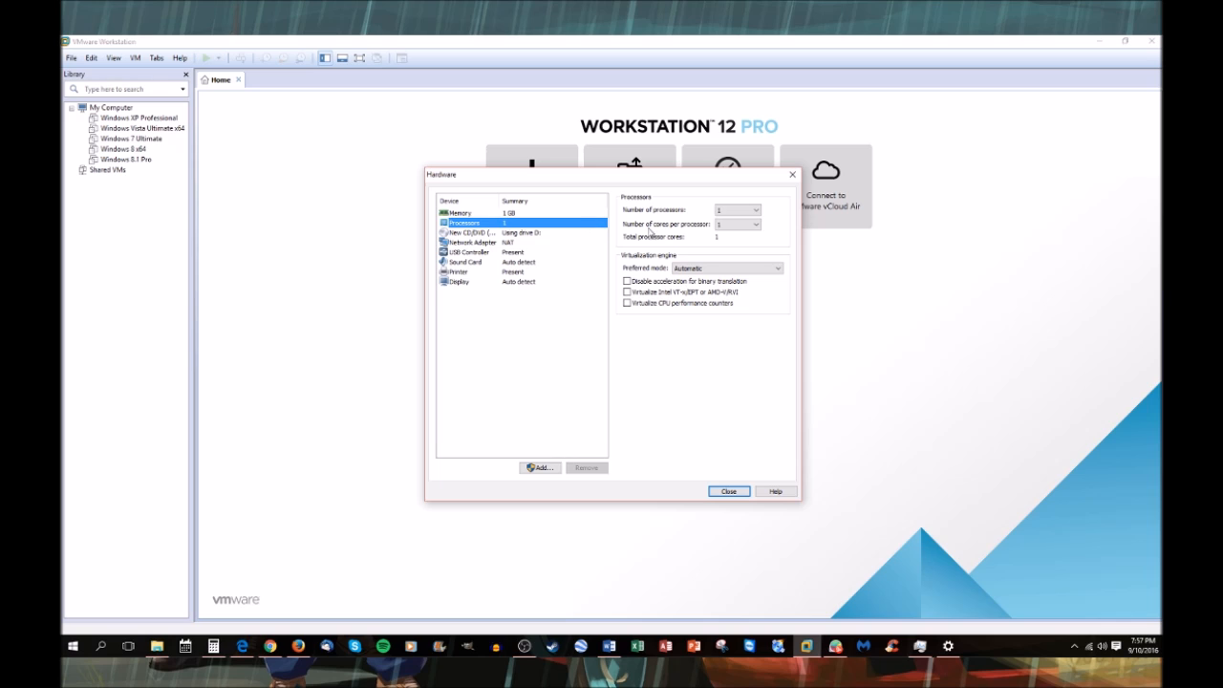
{"action": "left_click", "coordinate": [733, 212]}
{"action": "left_click", "coordinate": [732, 215]}
{"action": "left_click", "coordinate": [735, 226]}
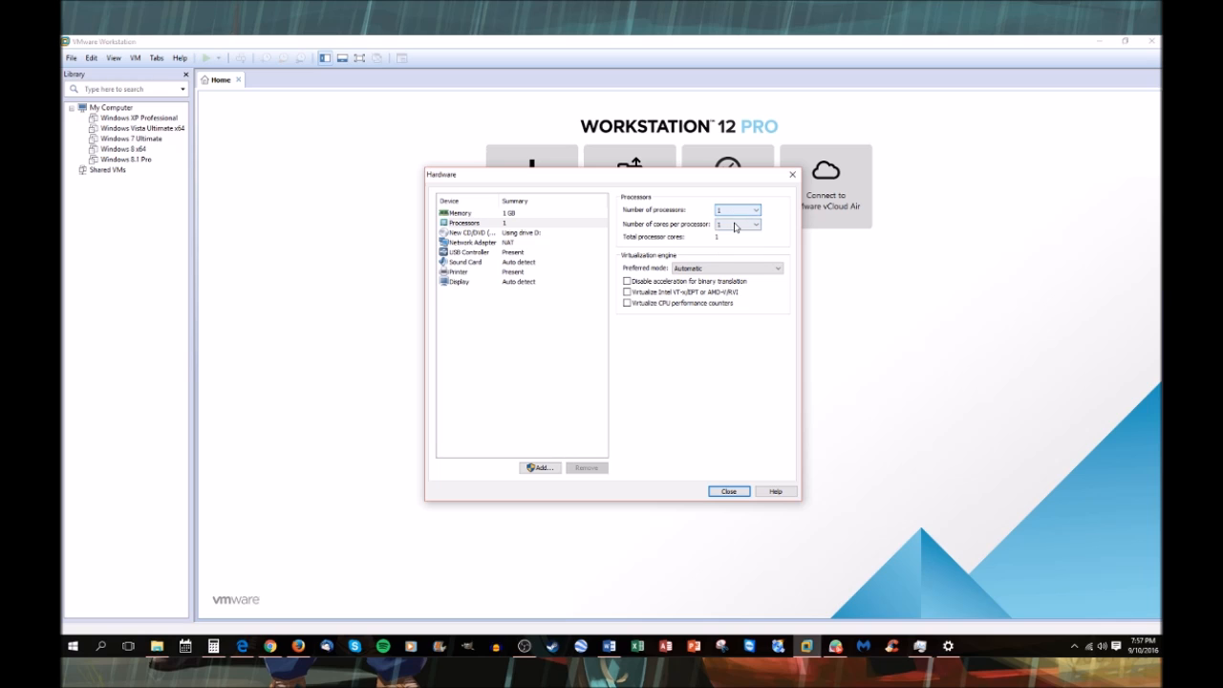
{"action": "left_click", "coordinate": [735, 226]}
{"action": "left_click", "coordinate": [716, 271]}
{"action": "left_click", "coordinate": [717, 268]}
Set the virtual machine's memory to 2048 MB and keep the network adapter on NAT
{"action": "left_click", "coordinate": [505, 215]}
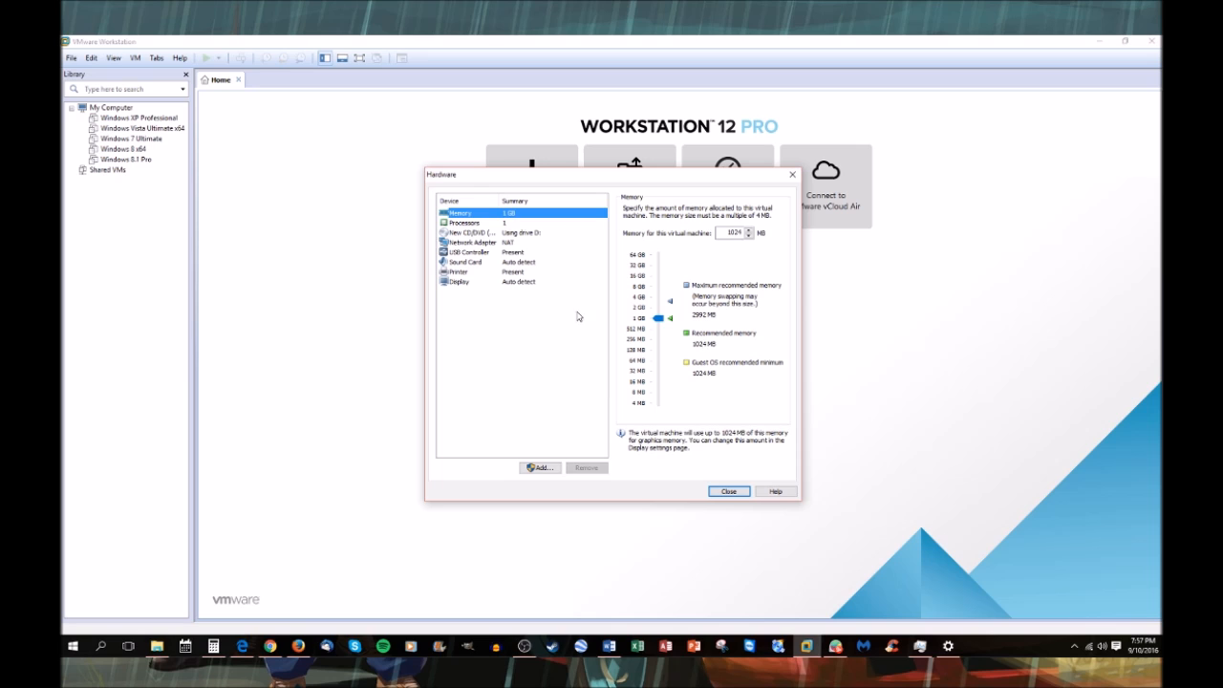
{"action": "left_click", "coordinate": [661, 315]}
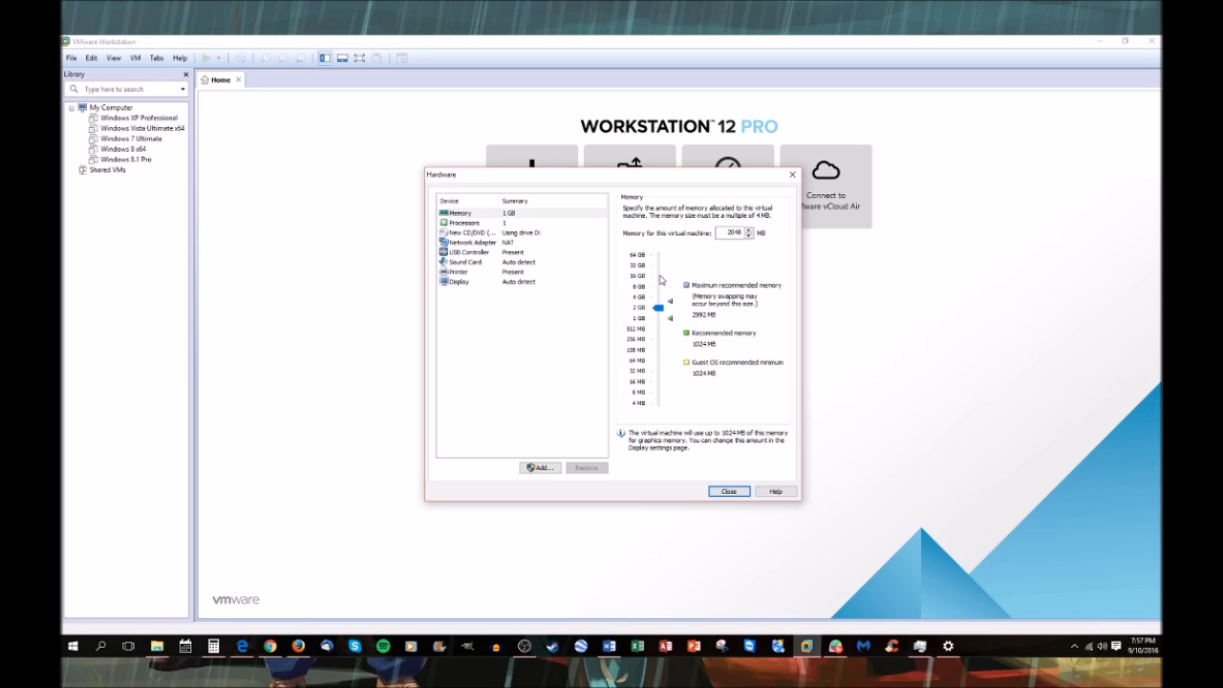
{"action": "left_click", "coordinate": [513, 233]}
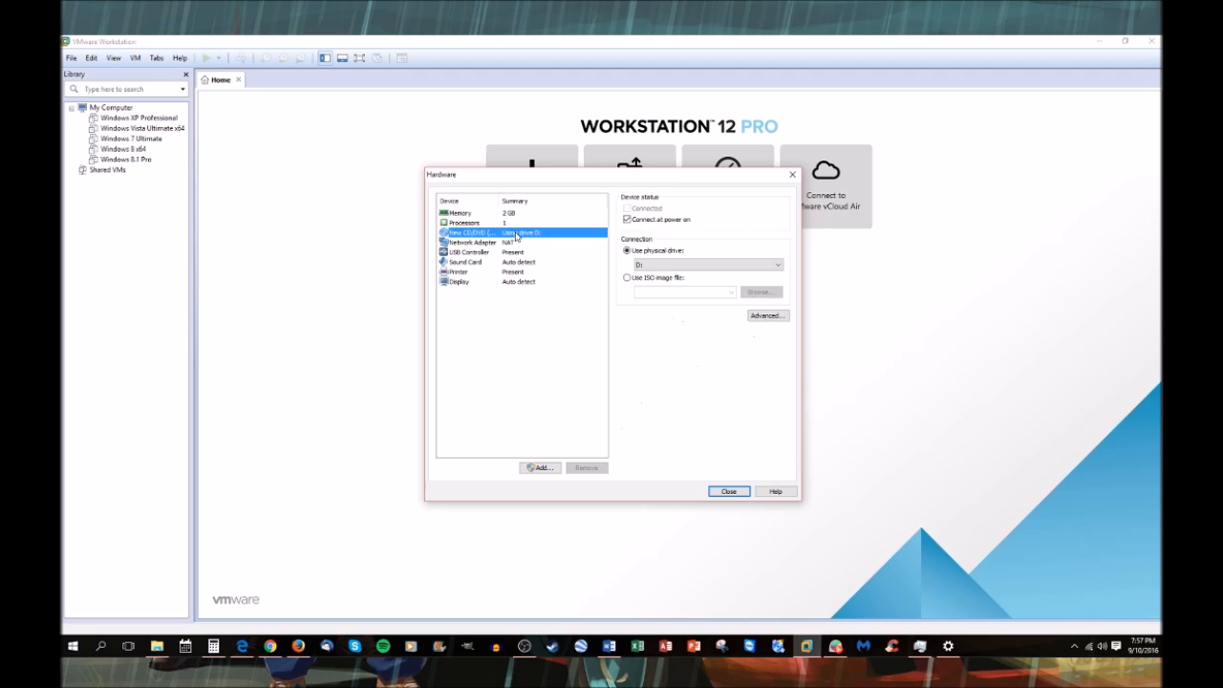
{"action": "left_click", "coordinate": [518, 242]}
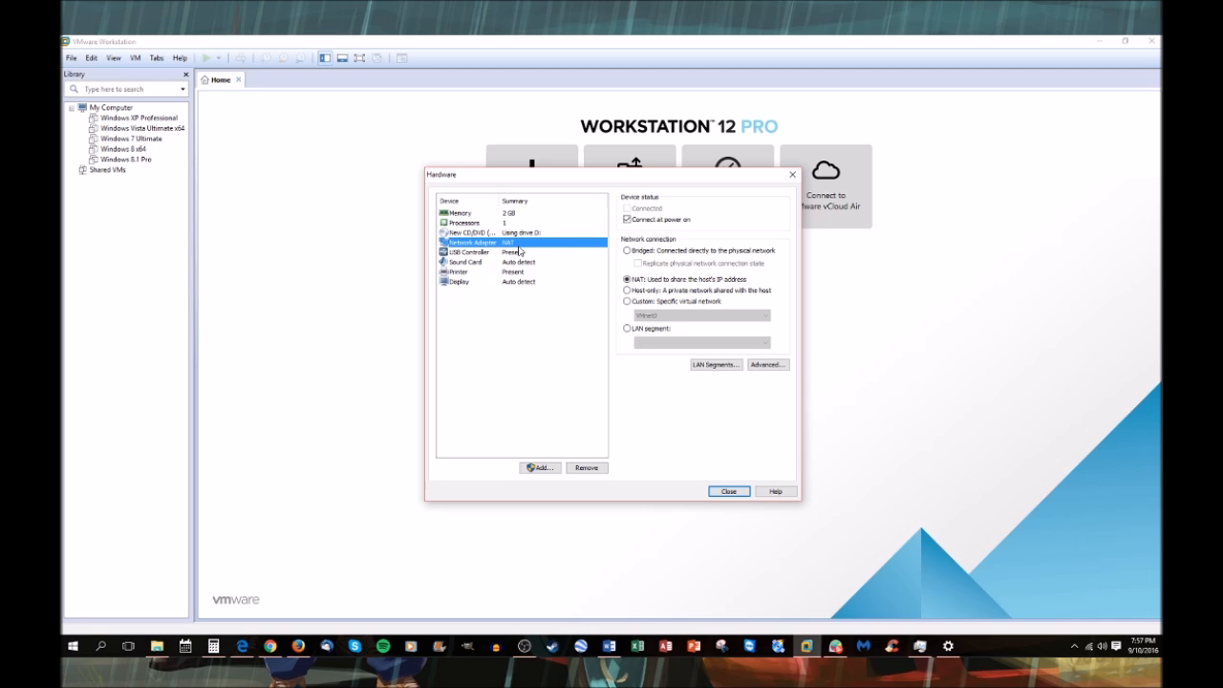
{"action": "left_click", "coordinate": [632, 283]}
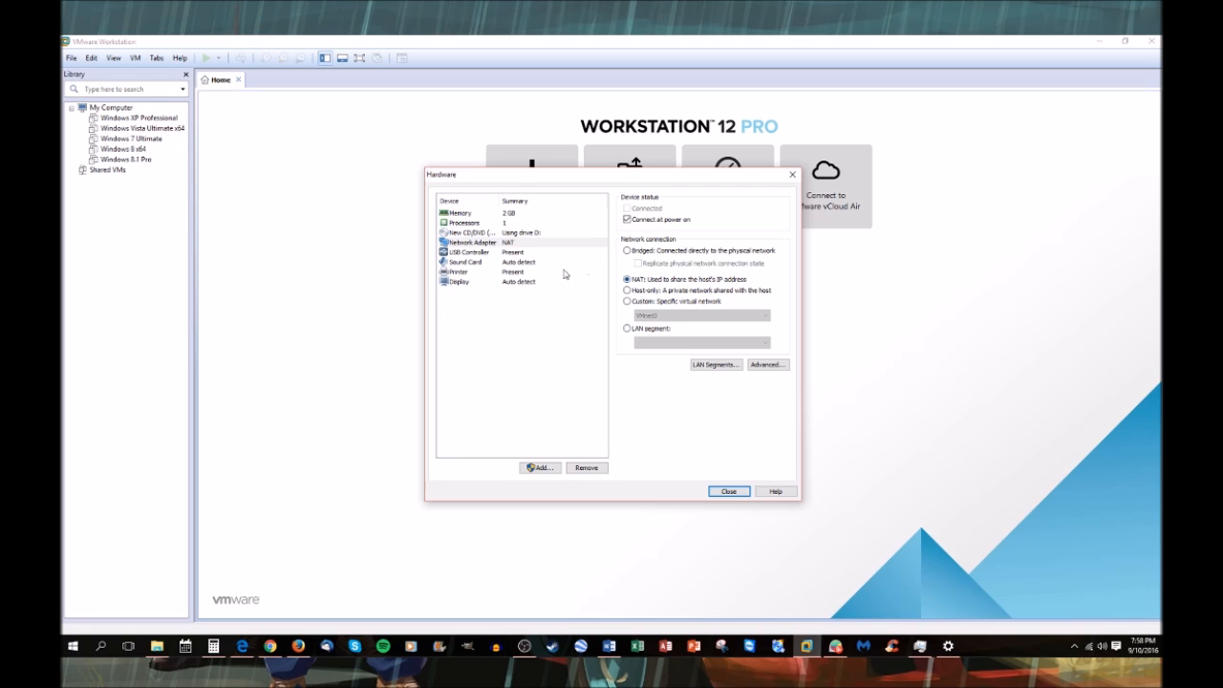
Keep the USB controller's compatibility at USB 3.0 and enable showing all USB input devices
{"action": "left_click", "coordinate": [519, 253]}
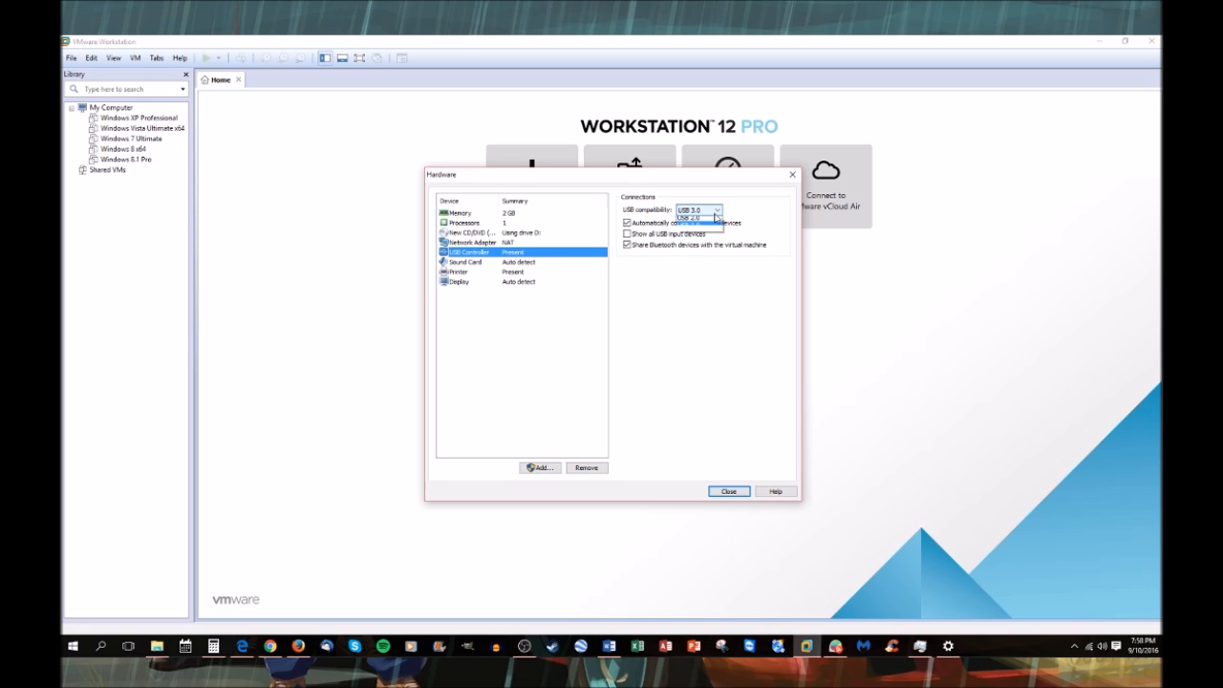
{"action": "left_click", "coordinate": [714, 212]}
{"action": "left_click", "coordinate": [714, 212]}
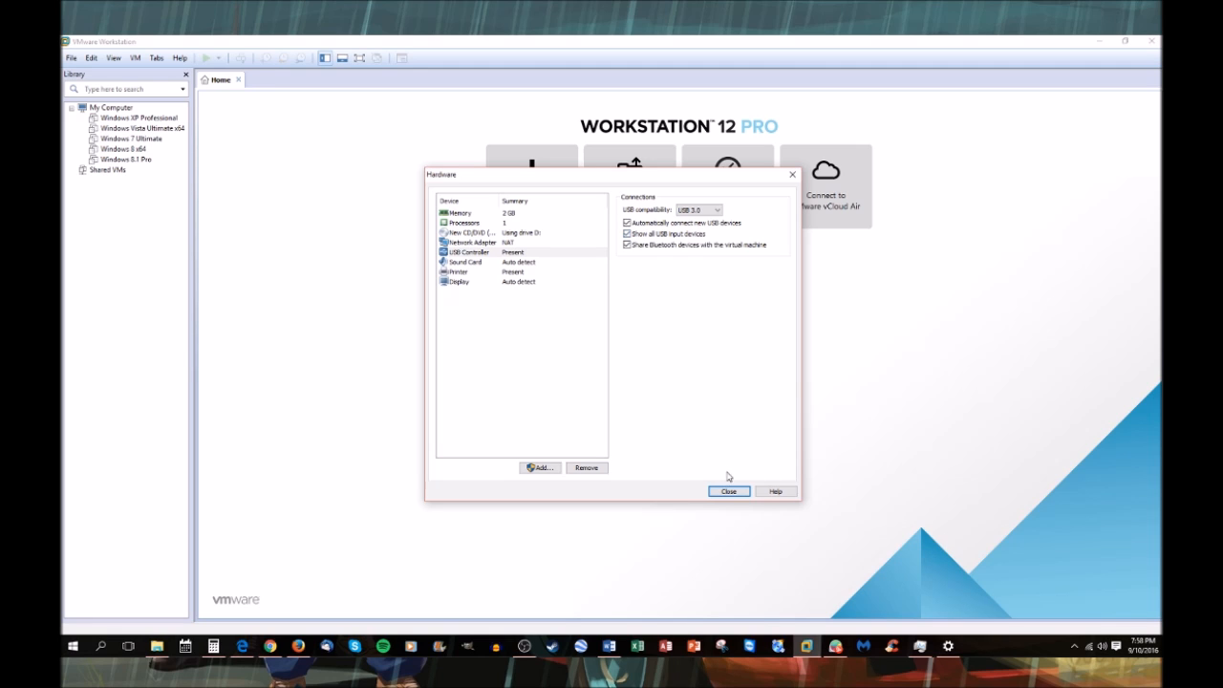
Check the sound card, printer and display settings, keeping 1 GB of graphics memory, and finish creating the virtual machine
{"action": "left_click", "coordinate": [461, 264]}
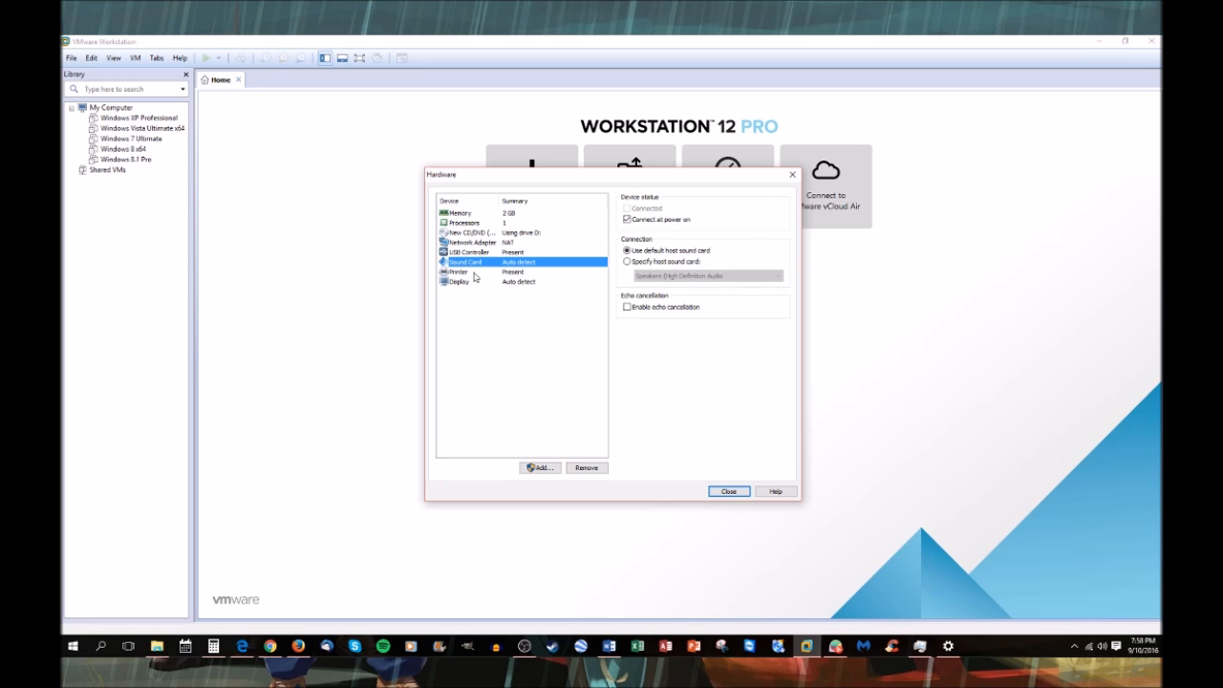
{"action": "left_click", "coordinate": [474, 274]}
{"action": "left_click", "coordinate": [477, 283]}
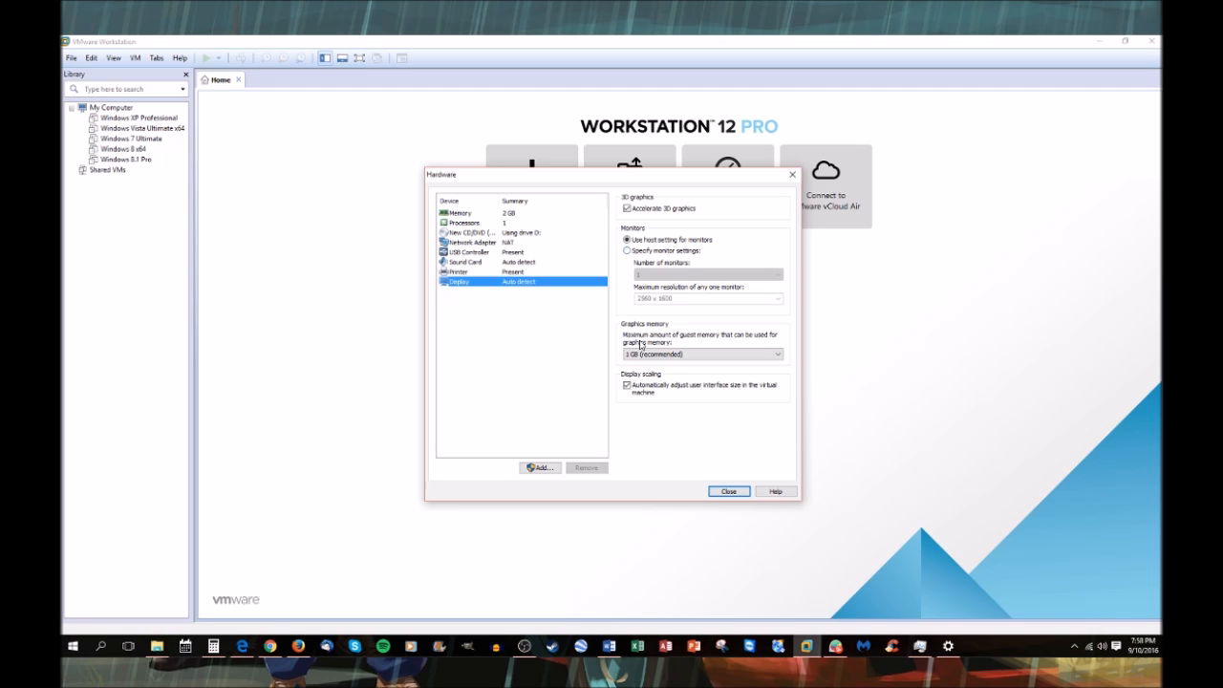
{"action": "left_click", "coordinate": [659, 356]}
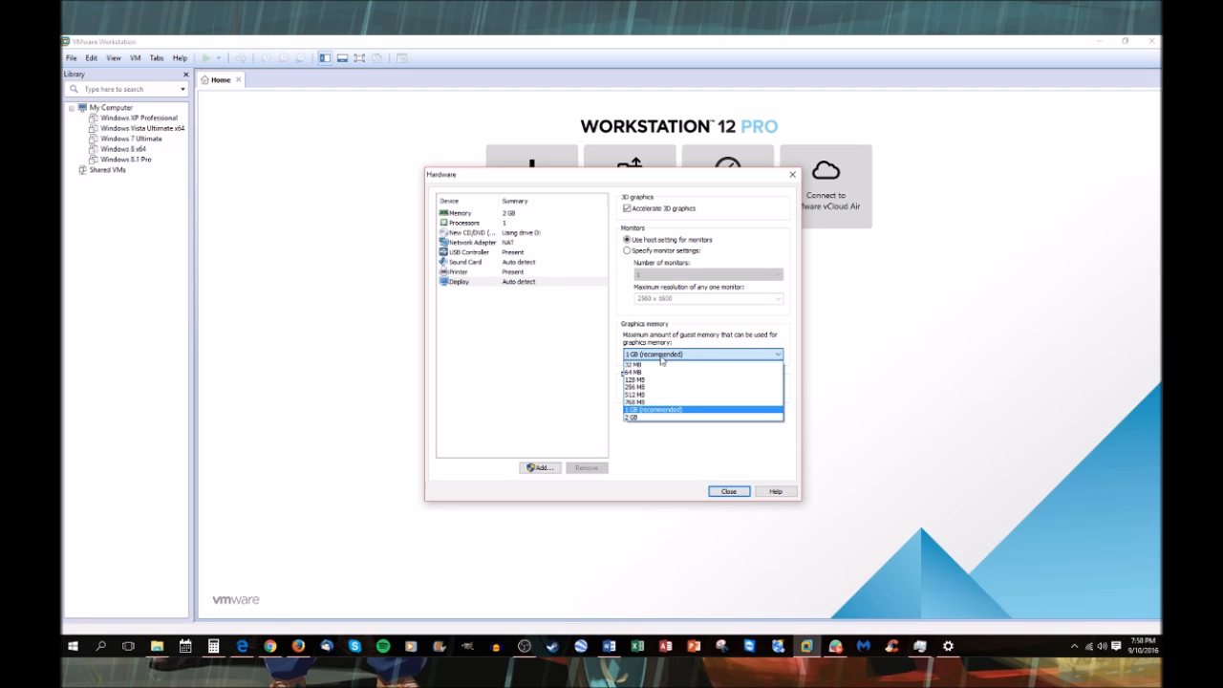
{"action": "left_click", "coordinate": [660, 356]}
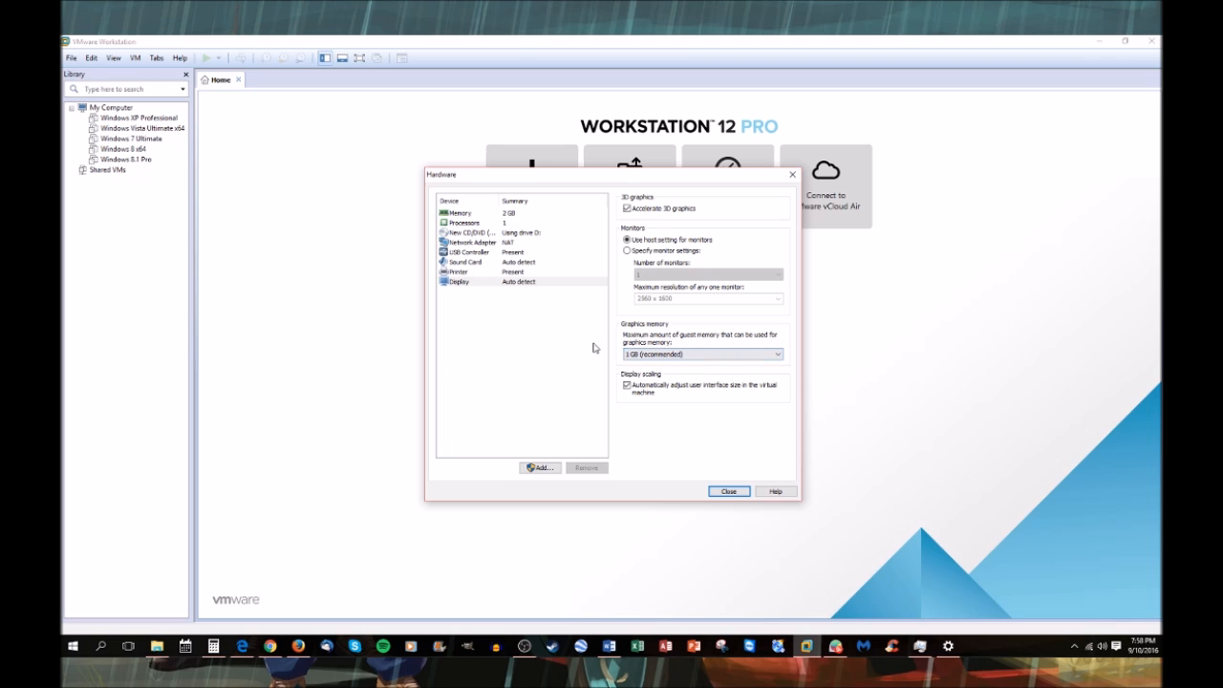
{"action": "left_click", "coordinate": [507, 216]}
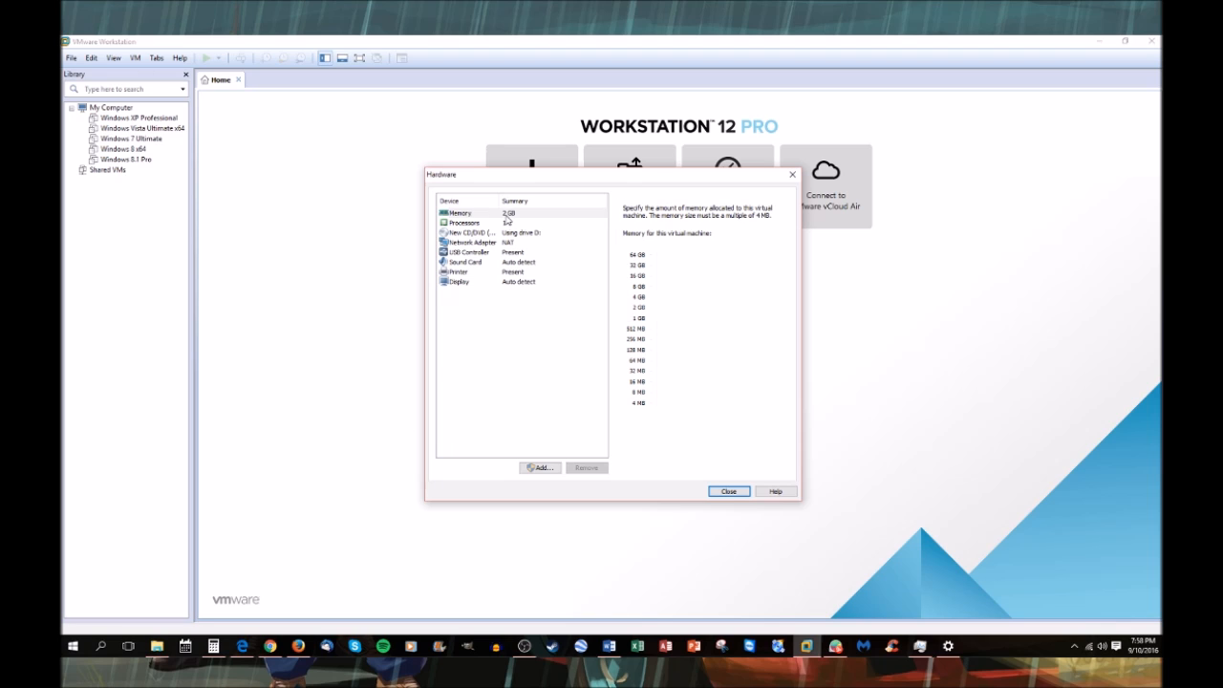
{"action": "left_click", "coordinate": [729, 491]}
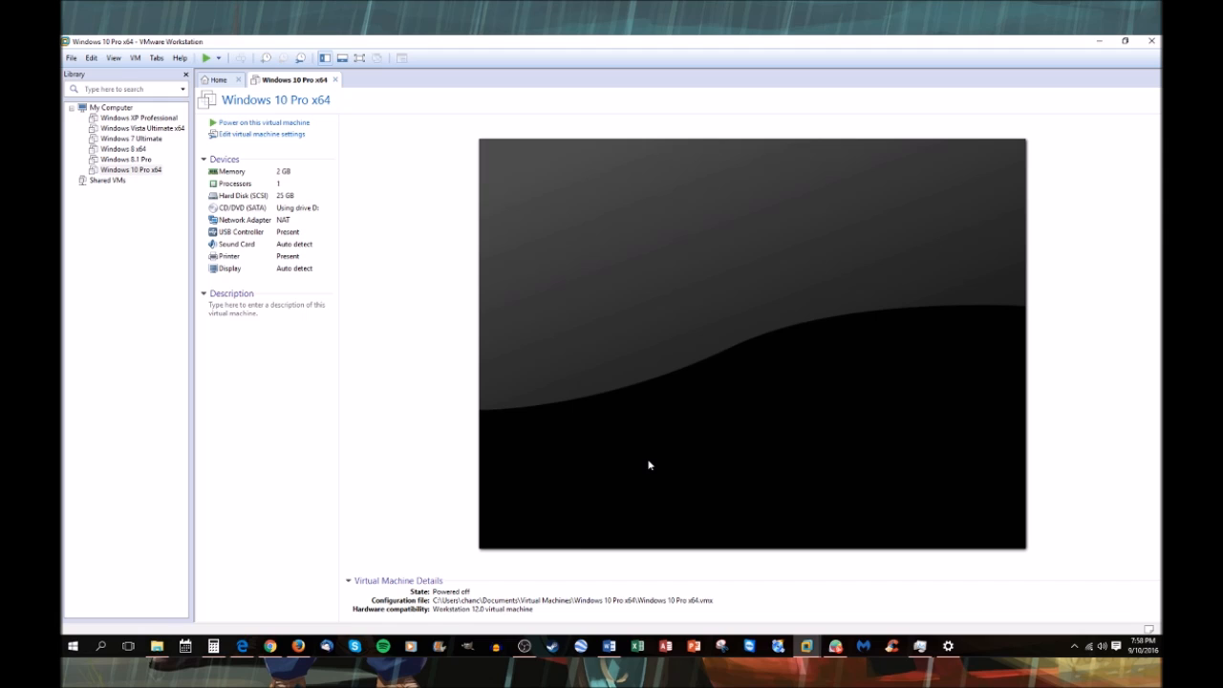
Power on the Windows 10 Pro x64 virtual machine and dismiss the removable devices hint
{"action": "left_click", "coordinate": [304, 125]}
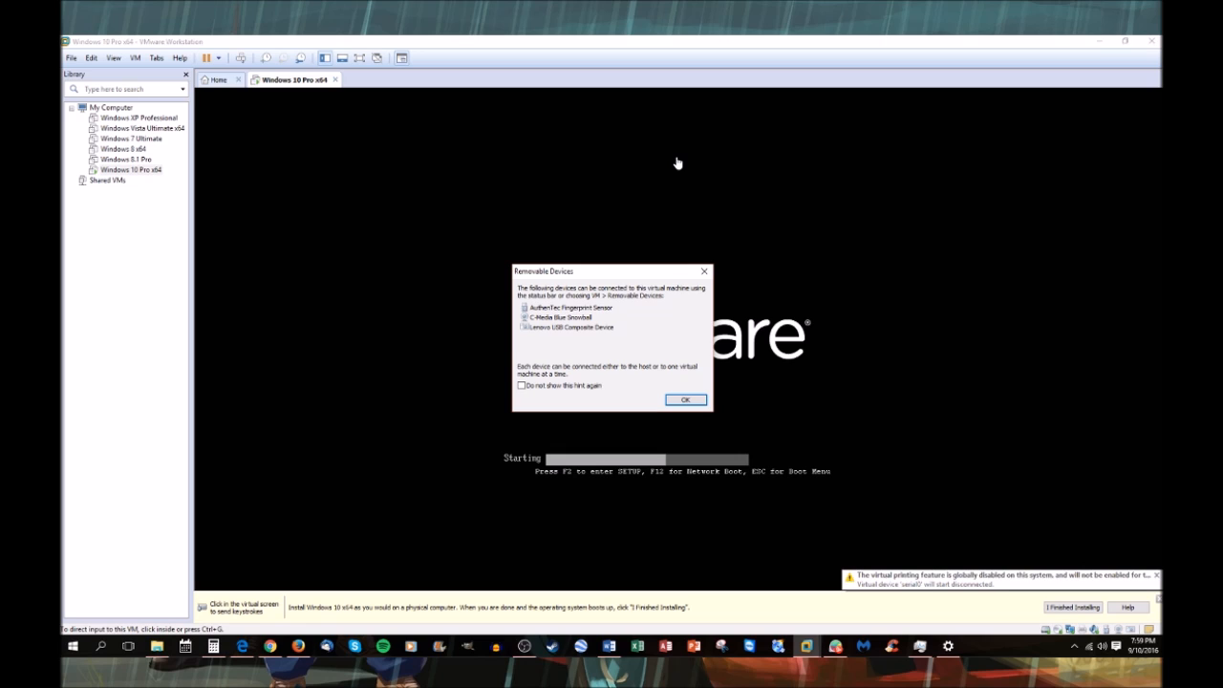
{"action": "left_click", "coordinate": [685, 399]}
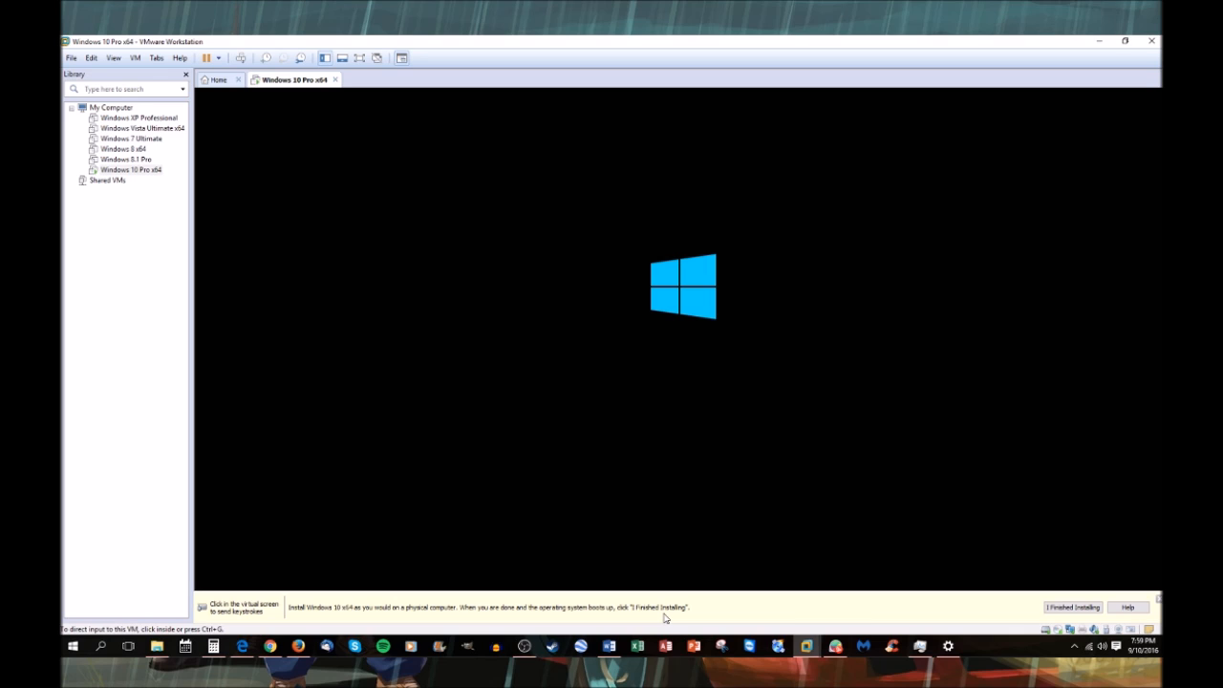
Try capturing input in the virtual machine and releasing it to the host, and review the commands for Ctrl+Alt+Del and grabbing input
{"action": "left_click", "coordinate": [668, 516]}
{"action": "key", "text": "ctrl+alt"}
{"action": "left_click_drag", "start_coordinate": [682, 41], "coordinate": [683, 36]}
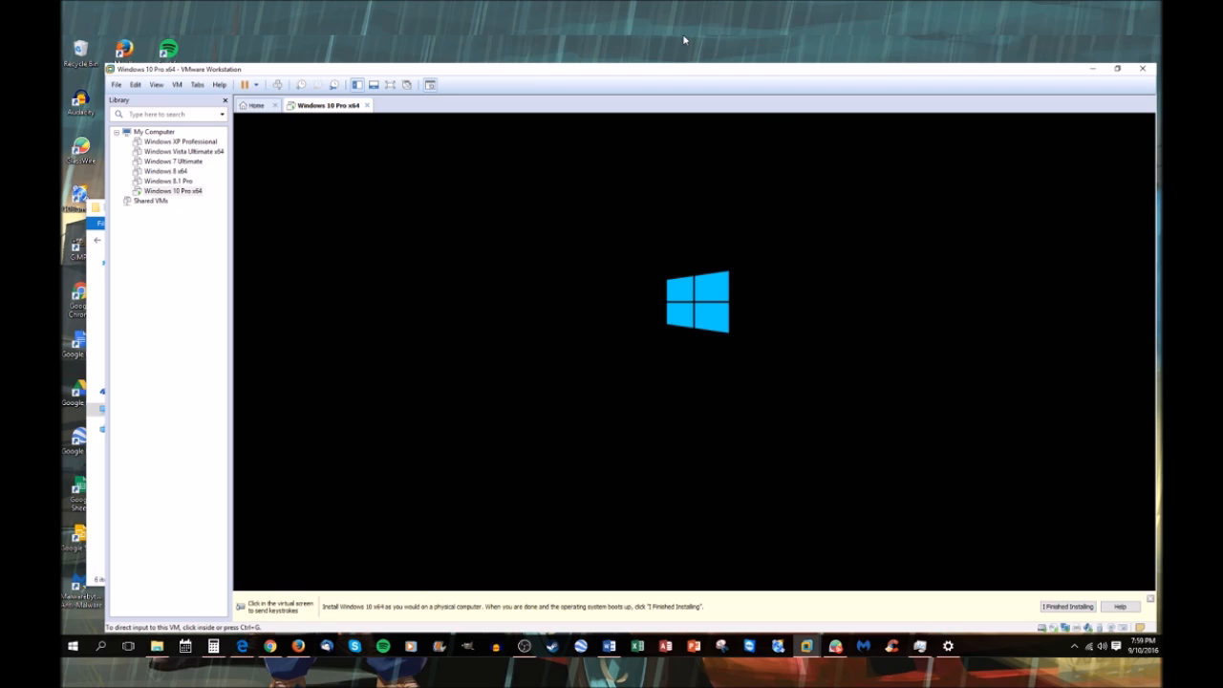
{"action": "left_click", "coordinate": [136, 57]}
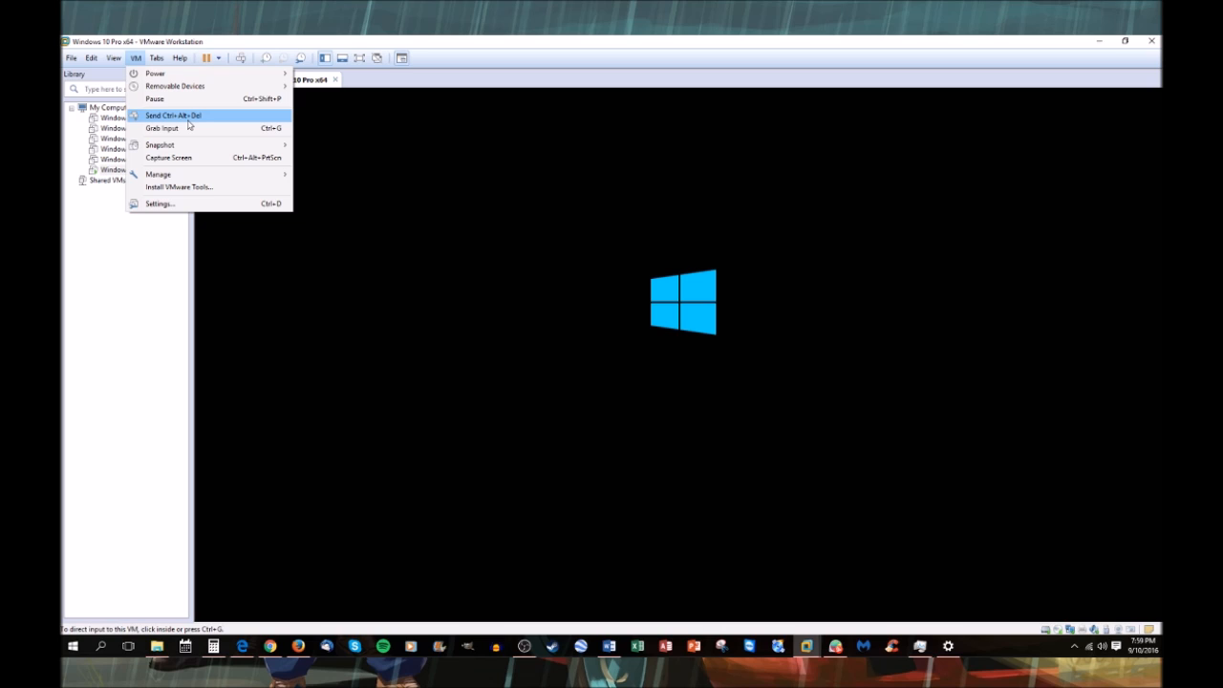
{"action": "left_click", "coordinate": [188, 126]}
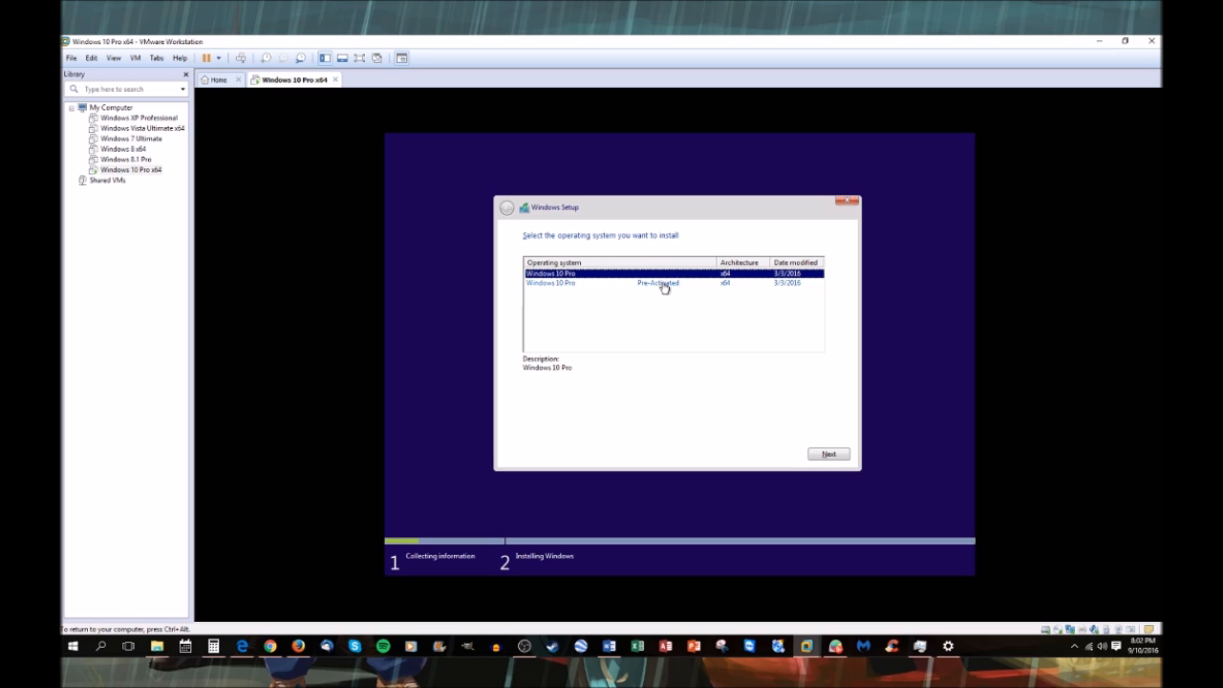
Select the Pre-Activated Windows 10 Pro x64 edition as the operating system to install and continue the setup
{"action": "left_click", "coordinate": [663, 283]}
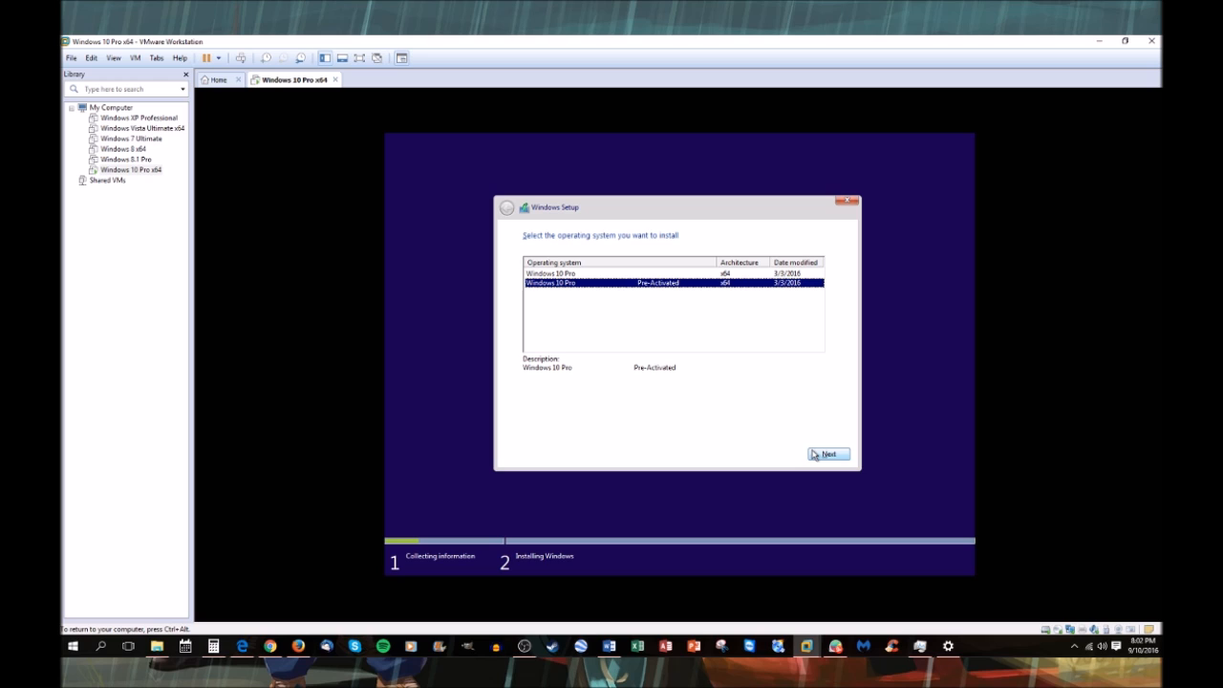
{"action": "left_click", "coordinate": [813, 455]}
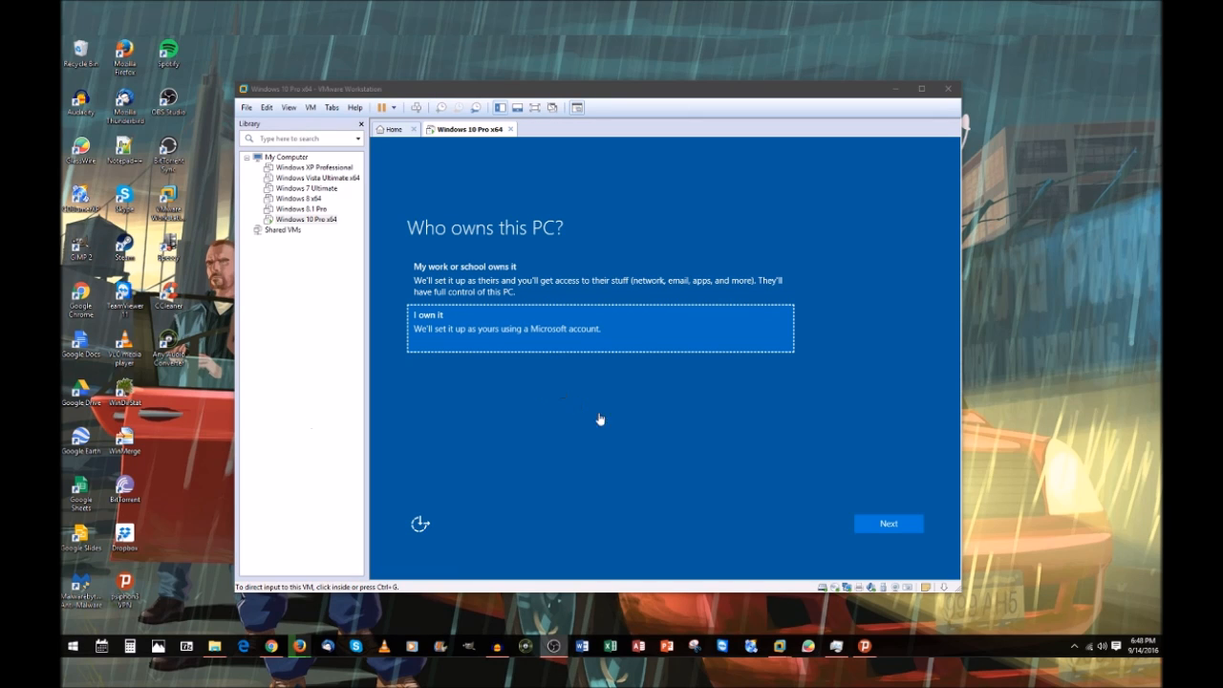
Set the PC's ownership to "I own it" in the guest's Windows setup and continue to the account stage
{"action": "left_click", "coordinate": [686, 166]}
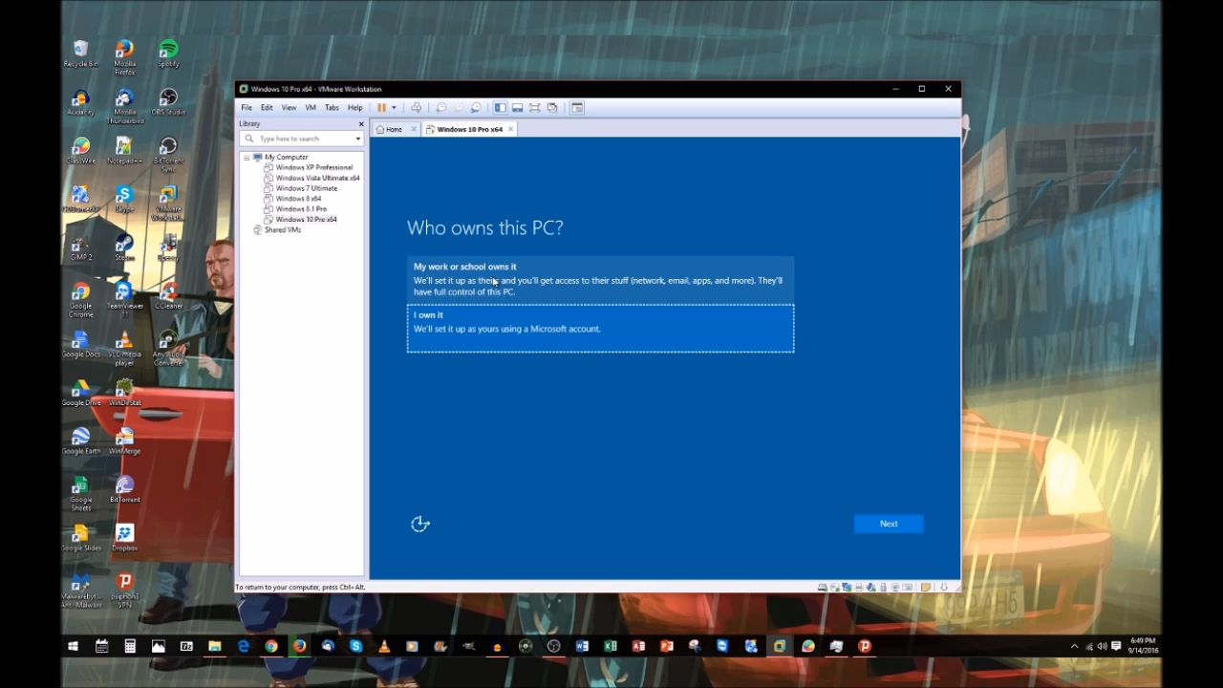
{"action": "left_click", "coordinate": [532, 327]}
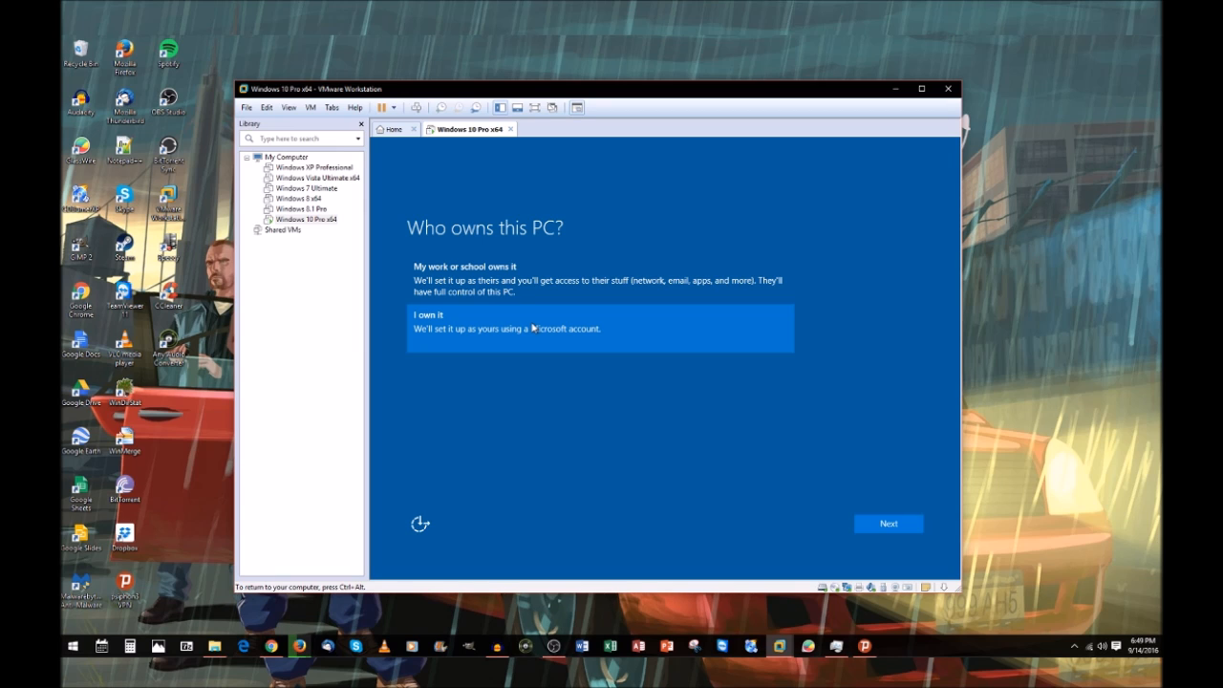
{"action": "left_click", "coordinate": [870, 526]}
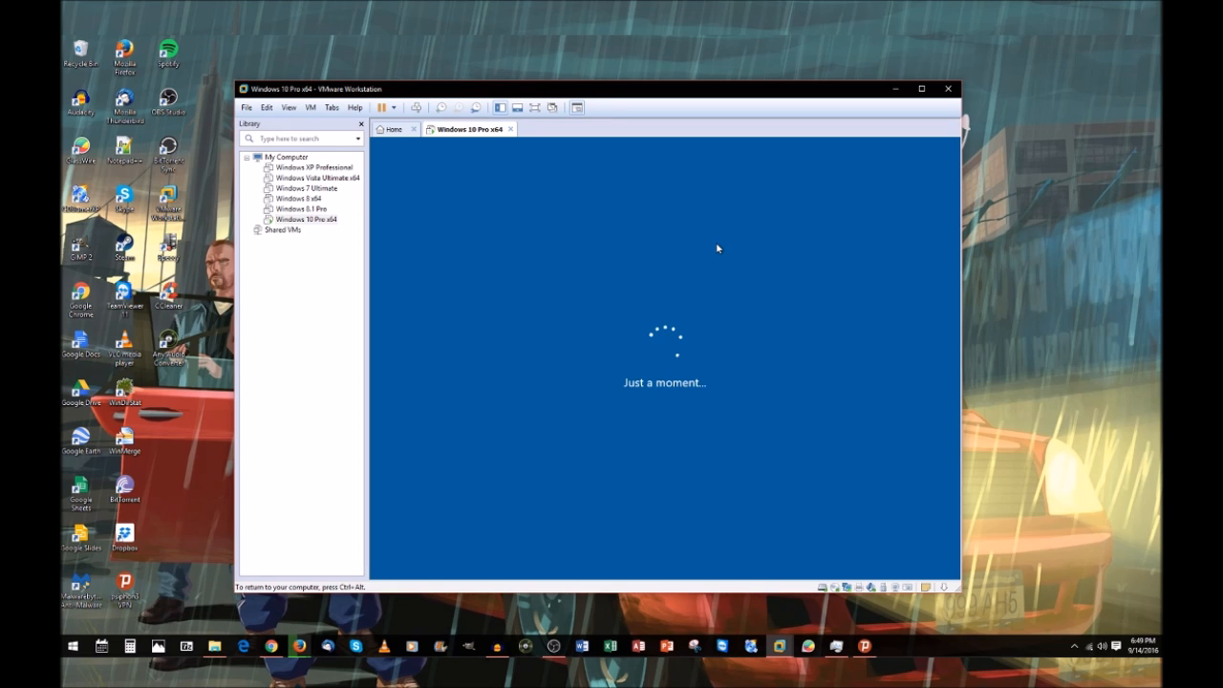
{"action": "key", "text": "ctrl+alt"}
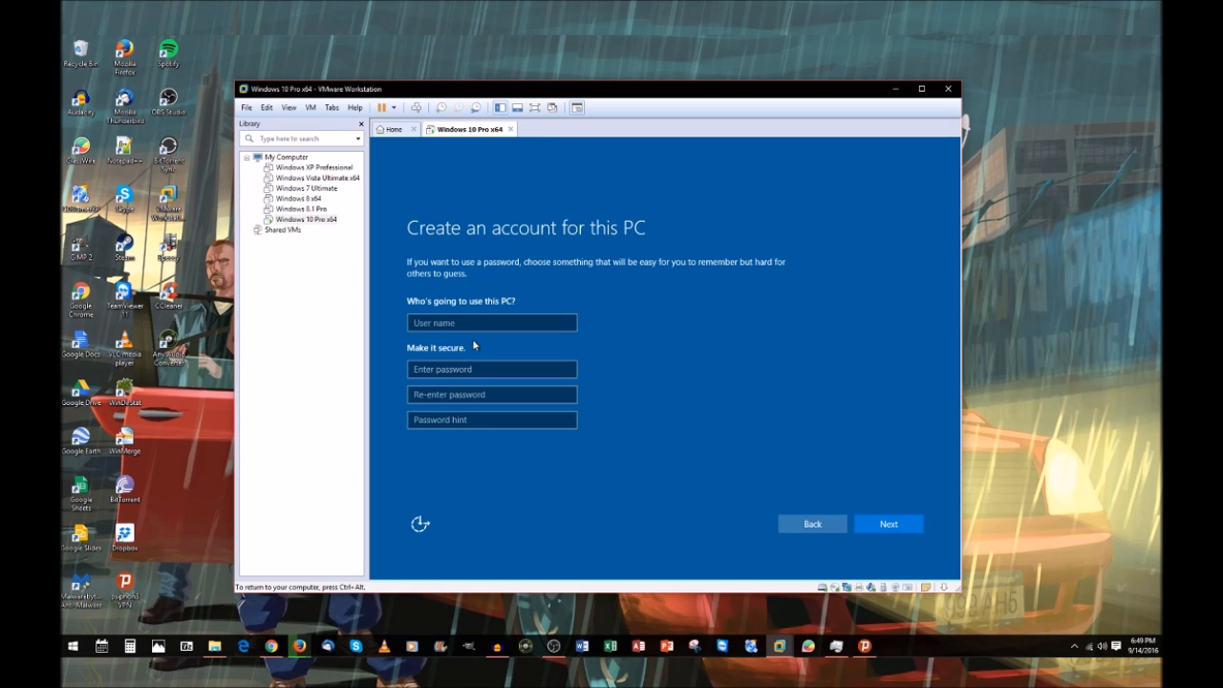
Create the local account with the user name "User", leave the password fields empty, and continue the setup
{"action": "left_click", "coordinate": [478, 325]}
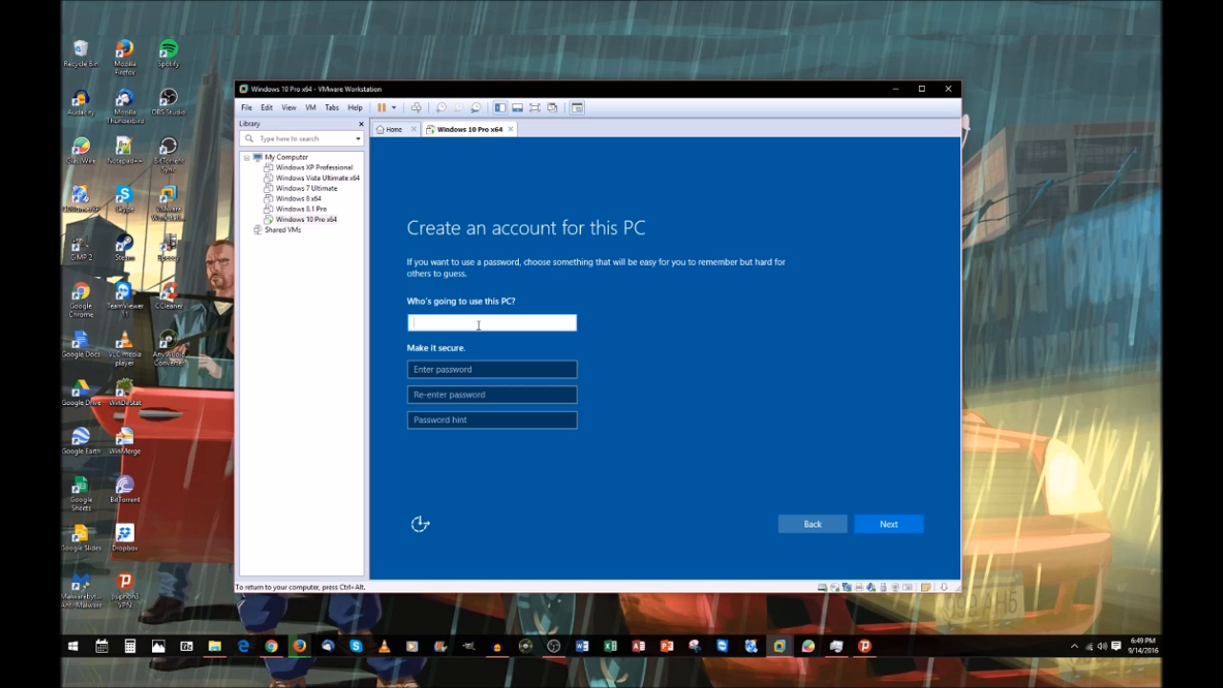
{"action": "type", "text": "Usa"}
{"action": "key", "text": "BackSpace"}
{"action": "type", "text": "er"}
{"action": "left_click", "coordinate": [870, 525]}
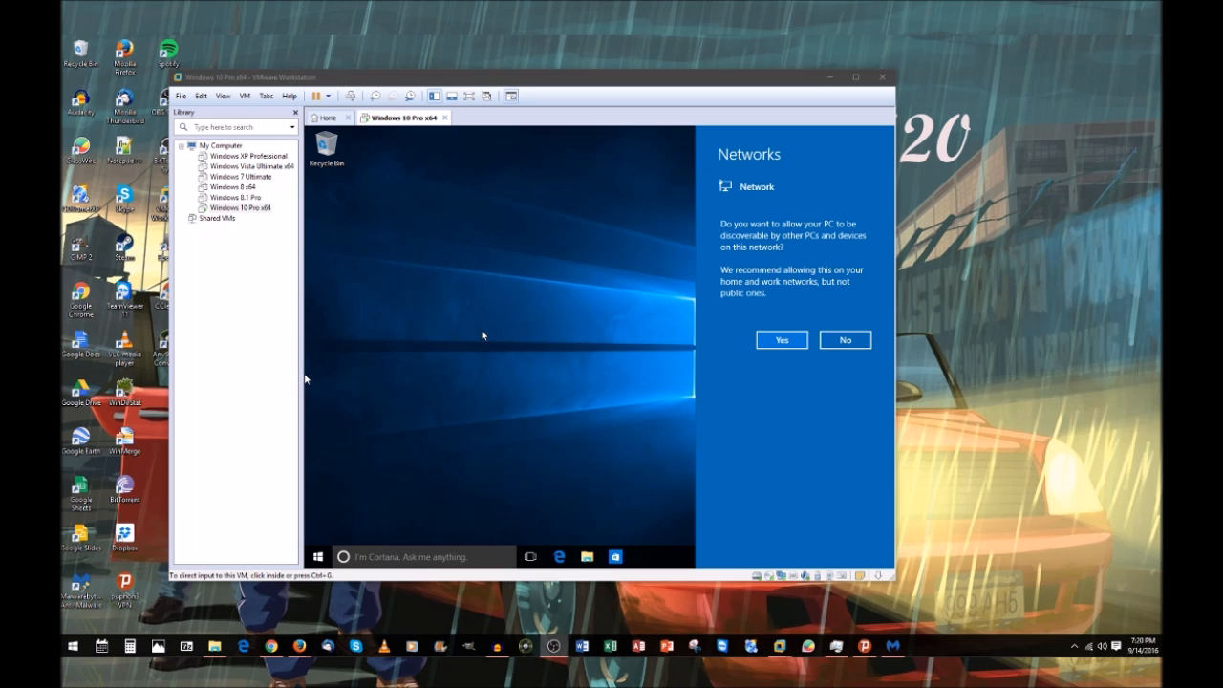
Decline making the guest PC discoverable on the network and move the virtual machine window slightly on the host desktop
{"action": "left_click", "coordinate": [507, 346]}
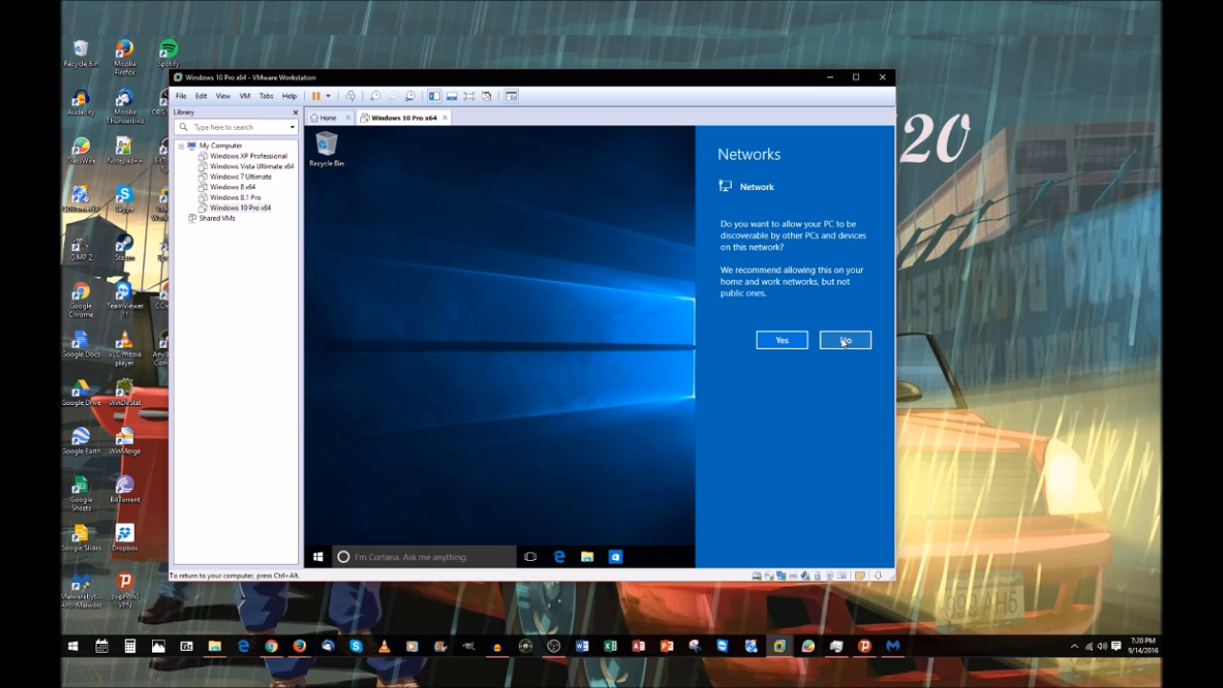
{"action": "left_click_drag", "start_coordinate": [645, 81], "coordinate": [601, 70]}
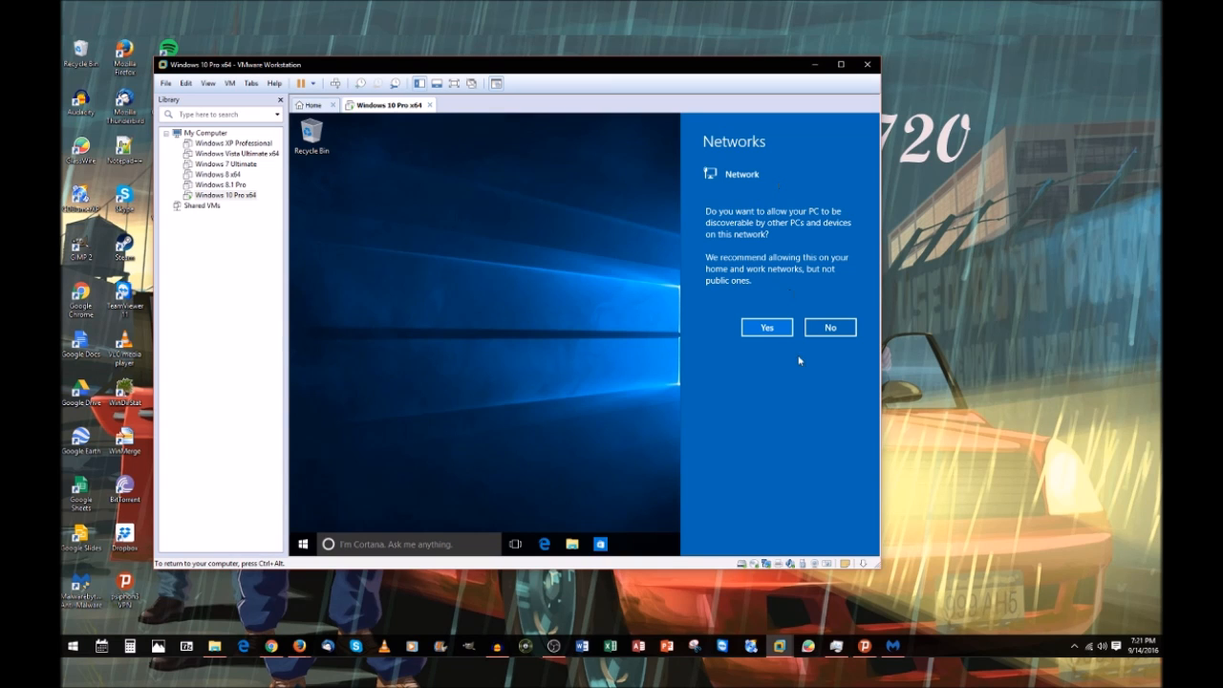
{"action": "left_click", "coordinate": [827, 328]}
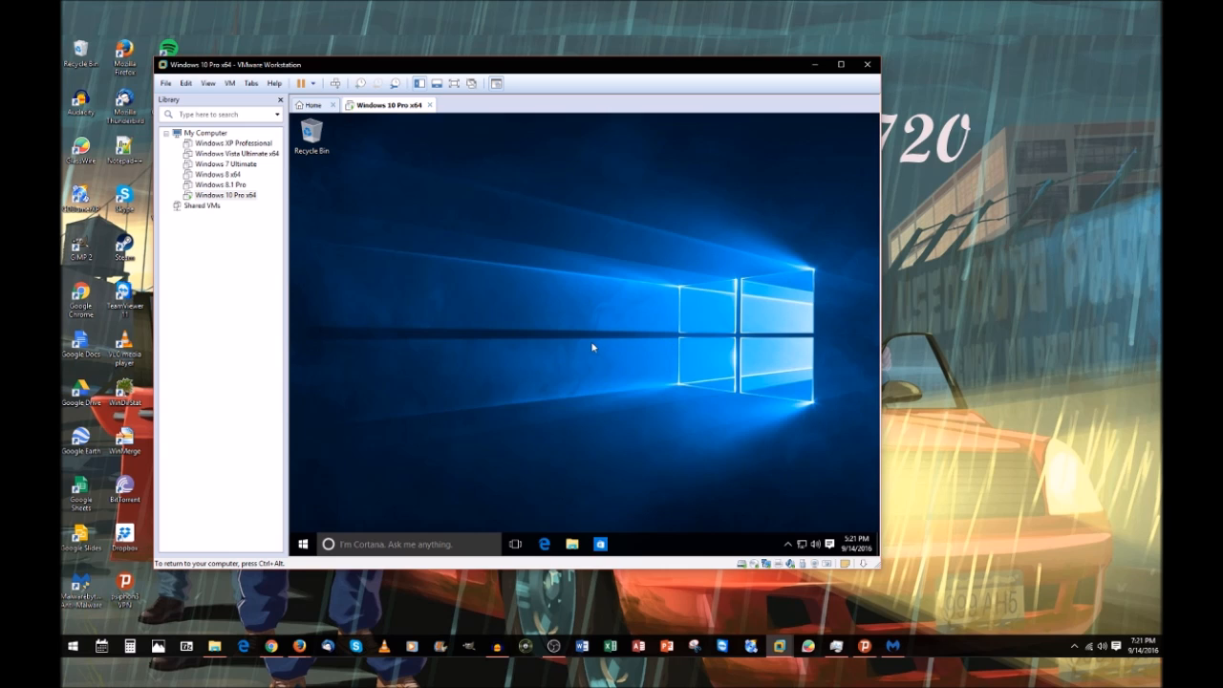
{"action": "left_click", "coordinate": [585, 549]}
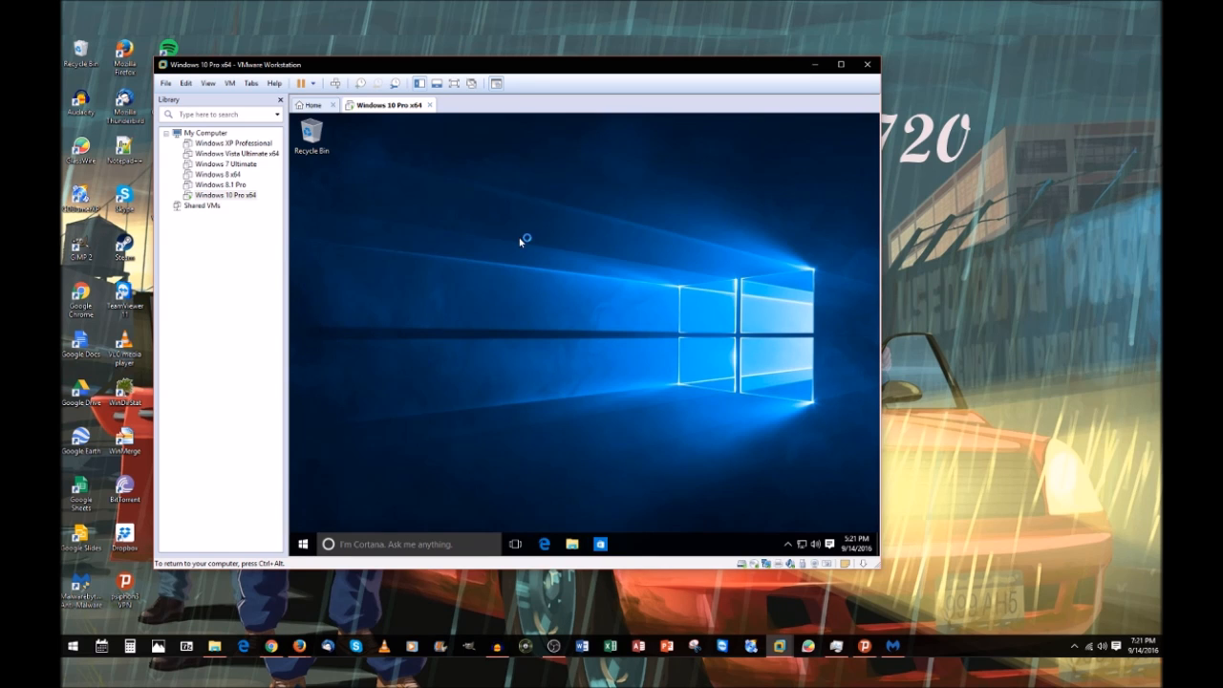
Start the VMware Tools installation, run setup64.exe from the virtual DVD drive and allow it to make changes to the PC
{"action": "left_click", "coordinate": [231, 84]}
{"action": "left_click", "coordinate": [287, 212]}
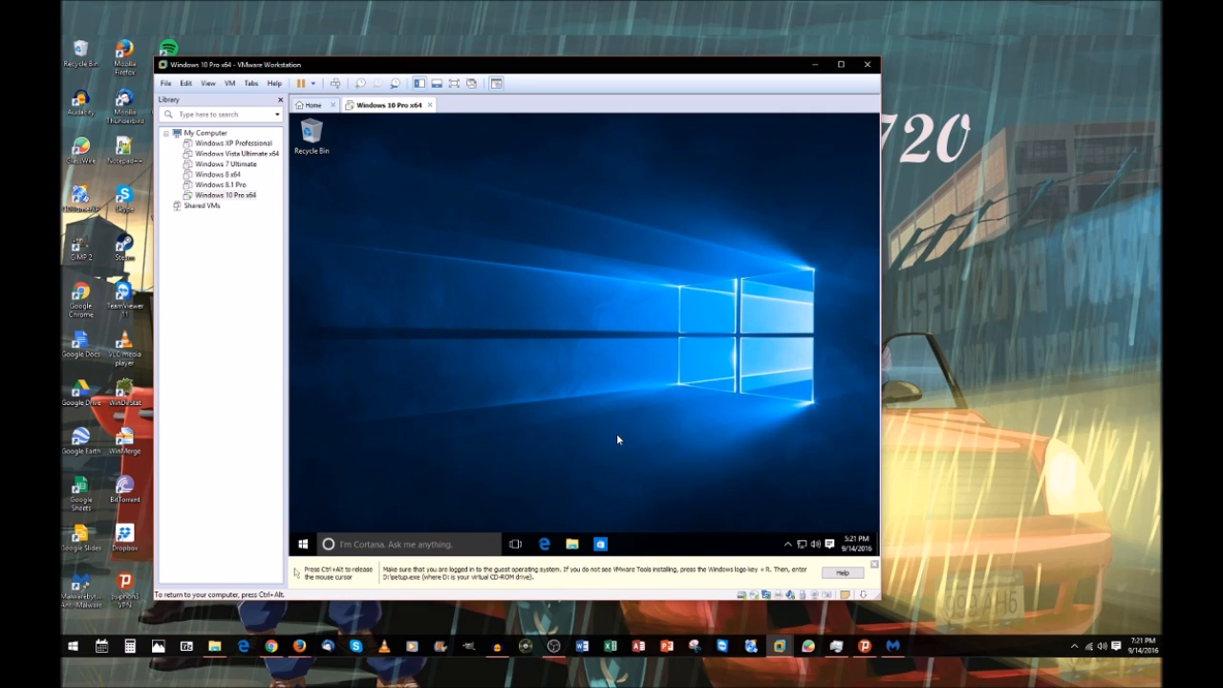
{"action": "key", "text": "ctrl+alt"}
{"action": "left_click", "coordinate": [770, 506]}
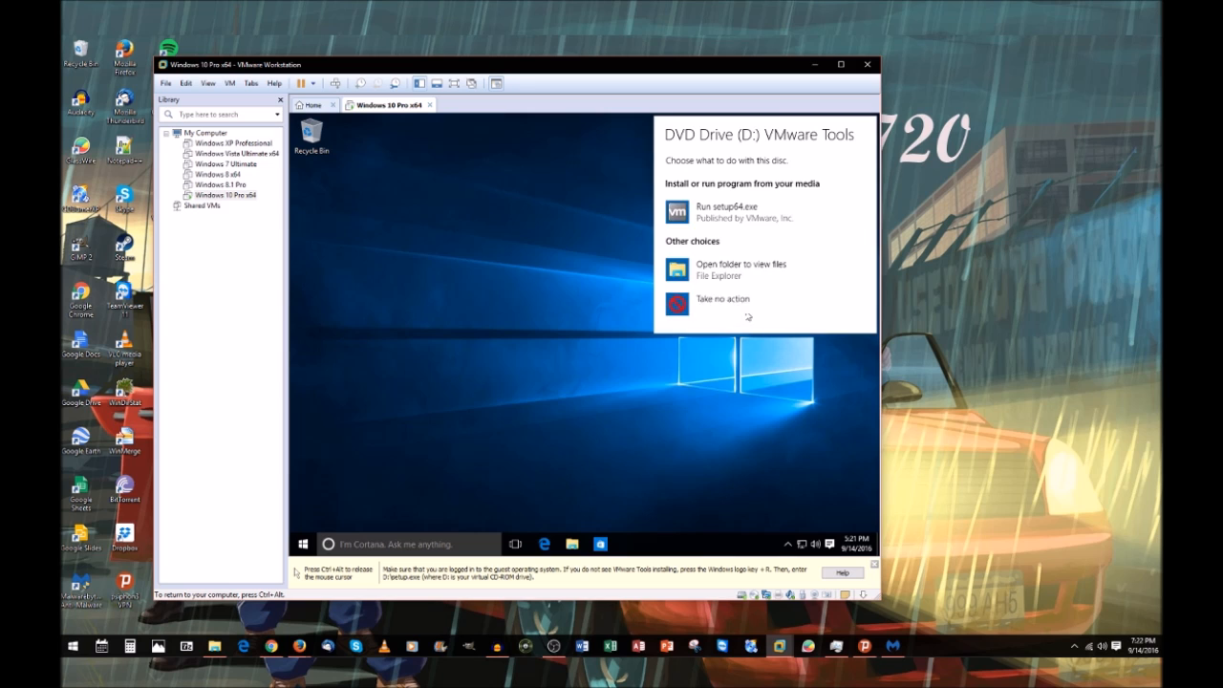
{"action": "left_click", "coordinate": [751, 215]}
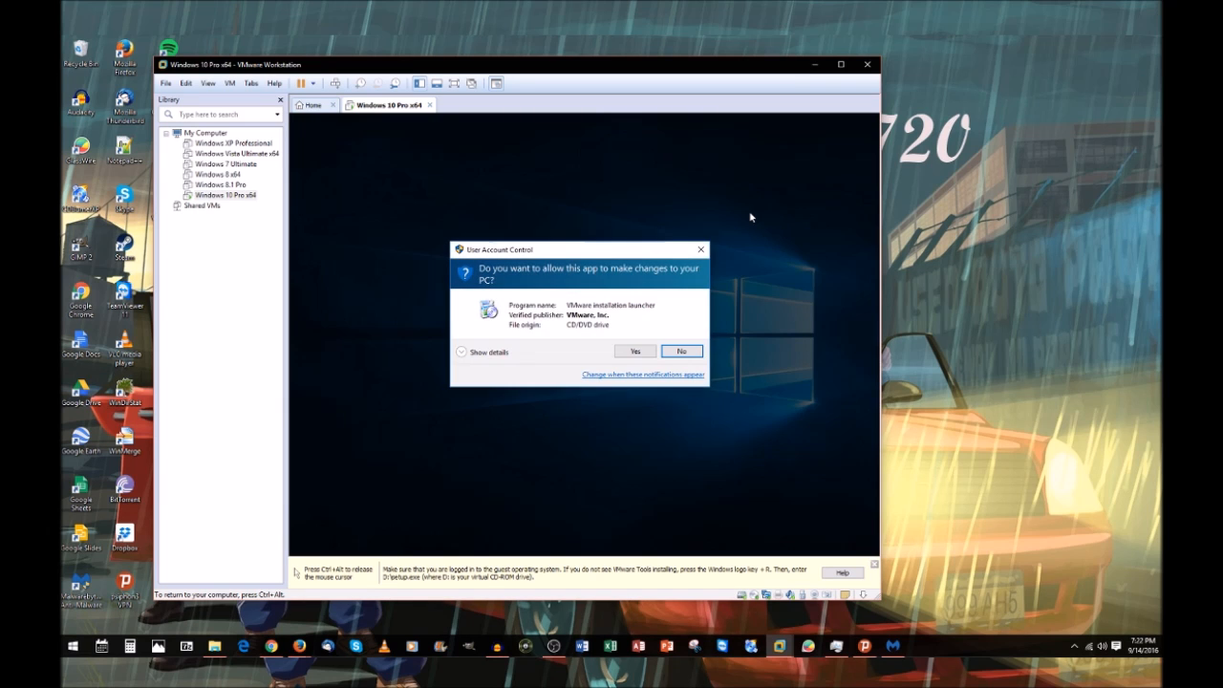
{"action": "left_click", "coordinate": [636, 351]}
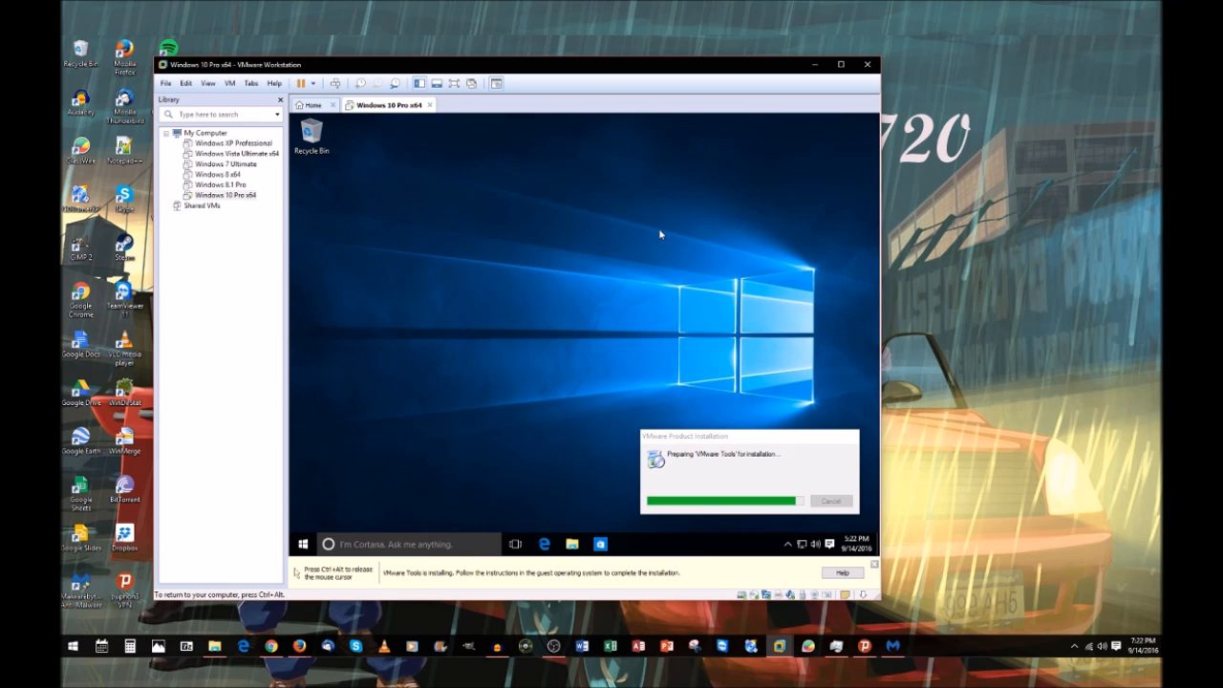
Maximize the VMware Workstation window and direct input back into the guest desktop
{"action": "key", "text": "ctrl+alt"}
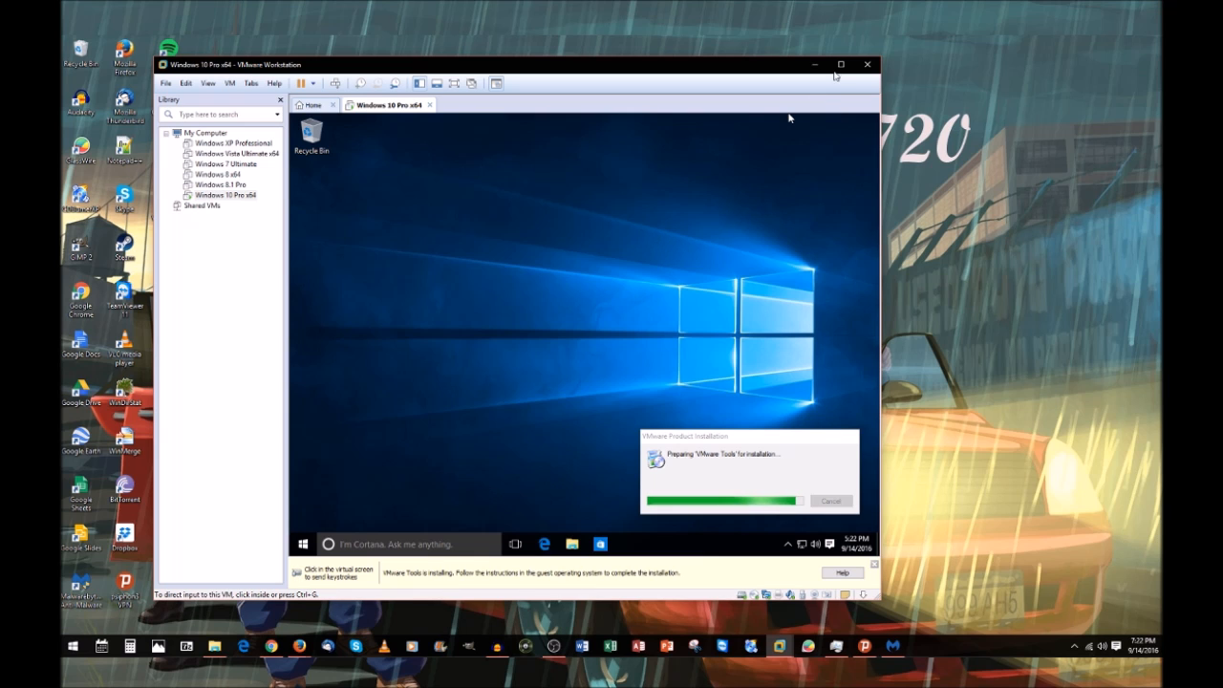
{"action": "left_click", "coordinate": [840, 63]}
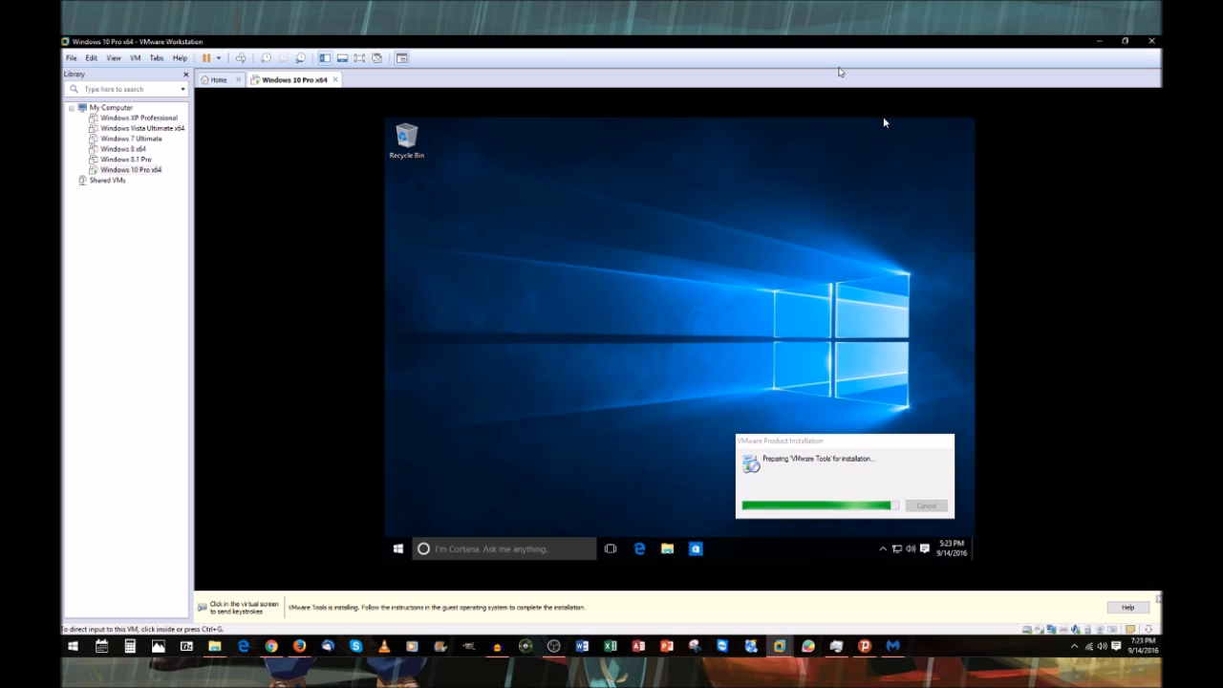
{"action": "left_click", "coordinate": [831, 134]}
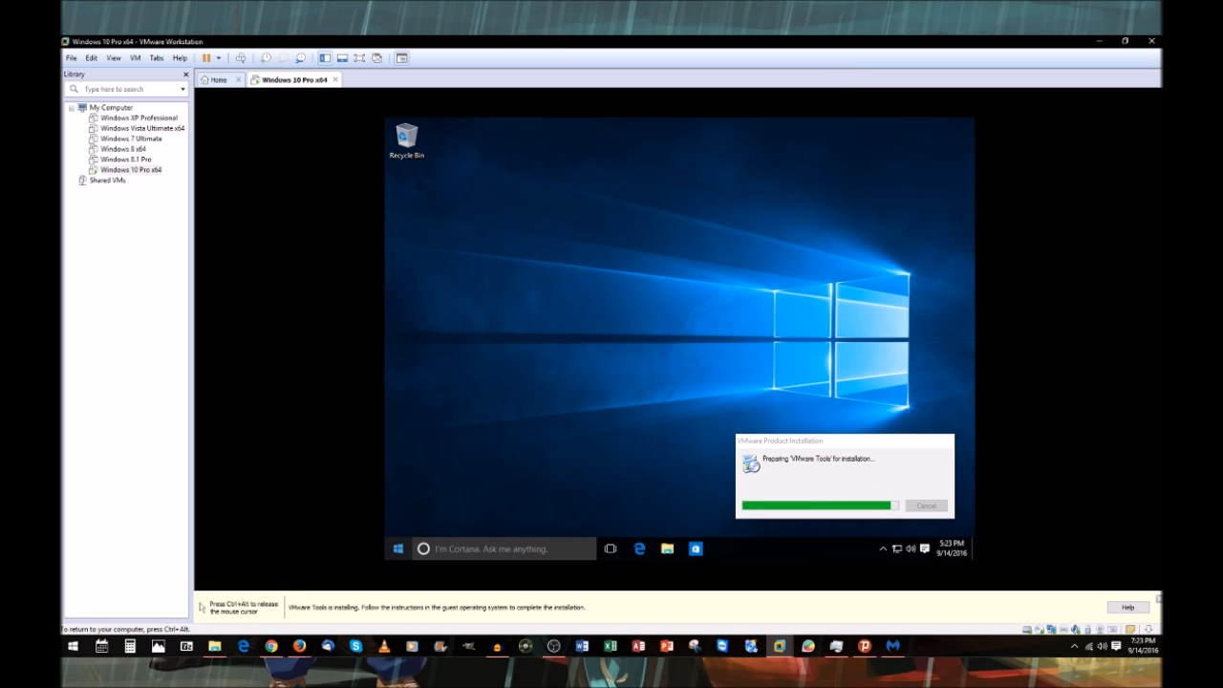
Open the guest's About page in the system settings, examine the Windows edition and hardware specifications, and minimize the Settings window
{"action": "left_click", "coordinate": [388, 547]}
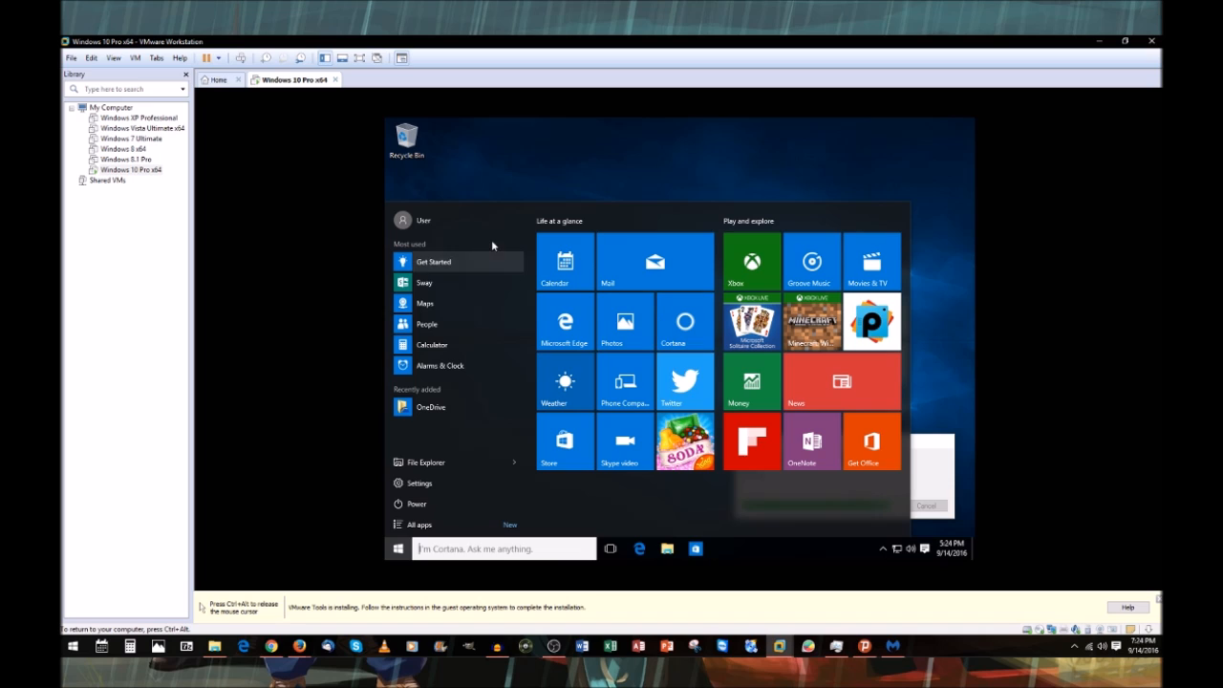
{"action": "left_click", "coordinate": [436, 487]}
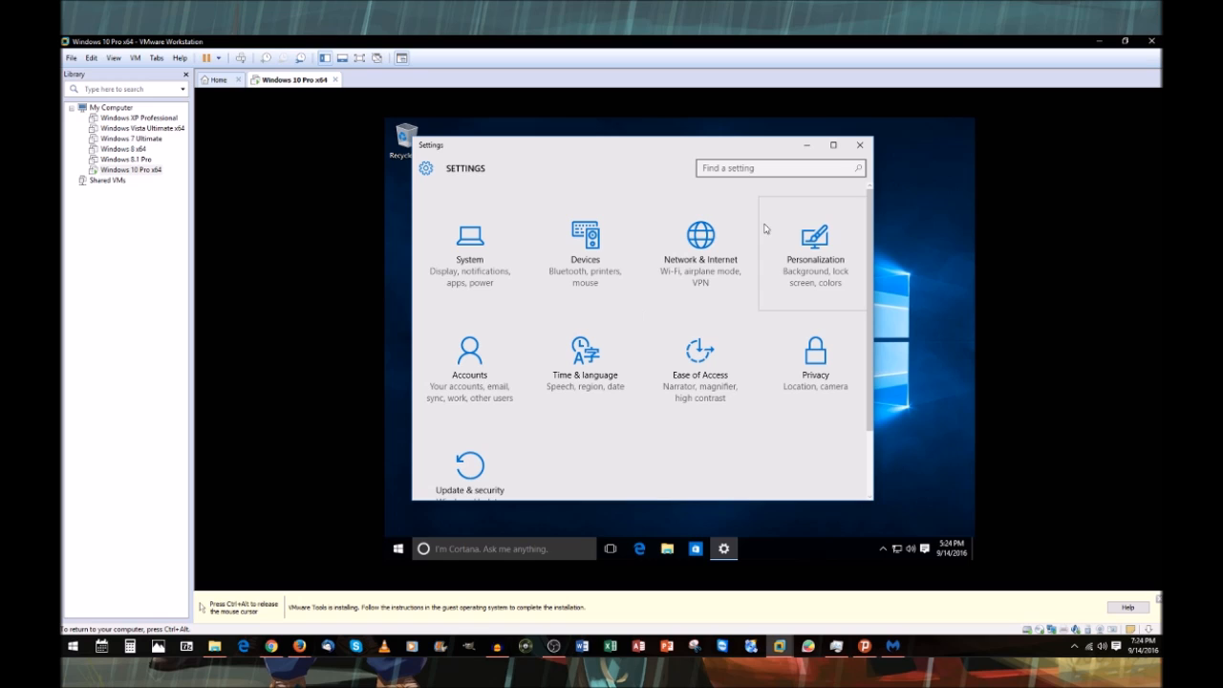
{"action": "left_click", "coordinate": [490, 273]}
{"action": "left_click", "coordinate": [480, 445]}
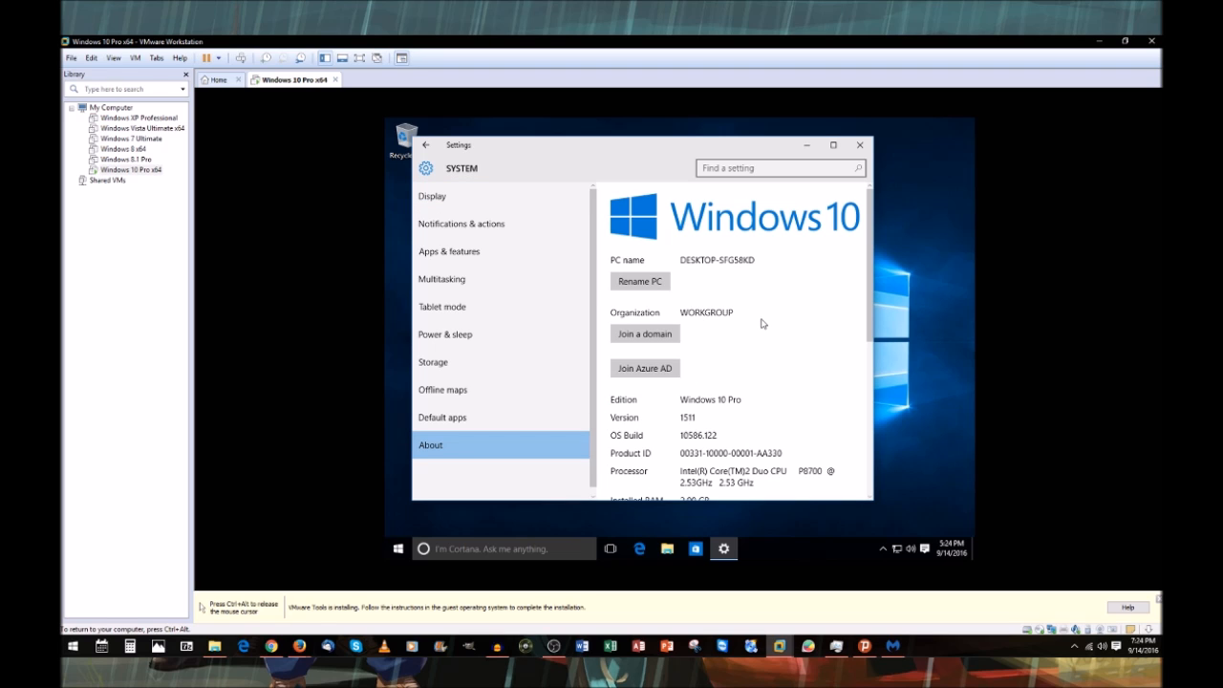
{"action": "scroll", "coordinate": [762, 324], "scroll_direction": "down", "scroll_amount": 1}
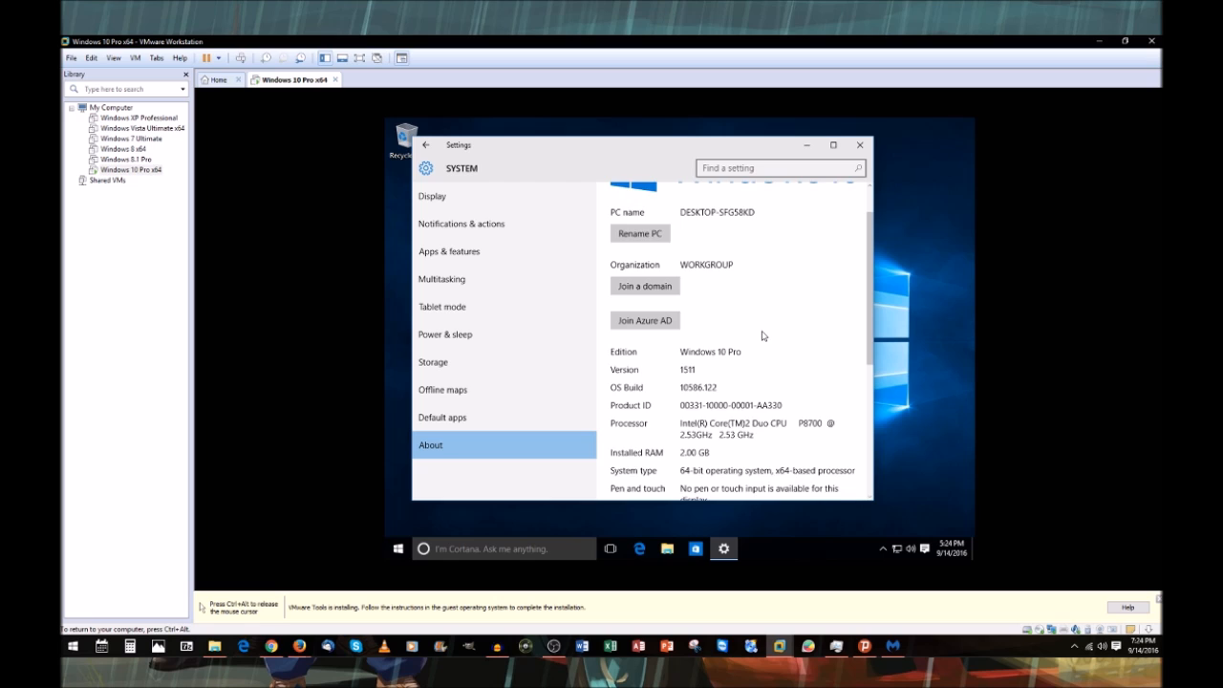
{"action": "scroll", "coordinate": [763, 337], "scroll_direction": "down", "scroll_amount": 2}
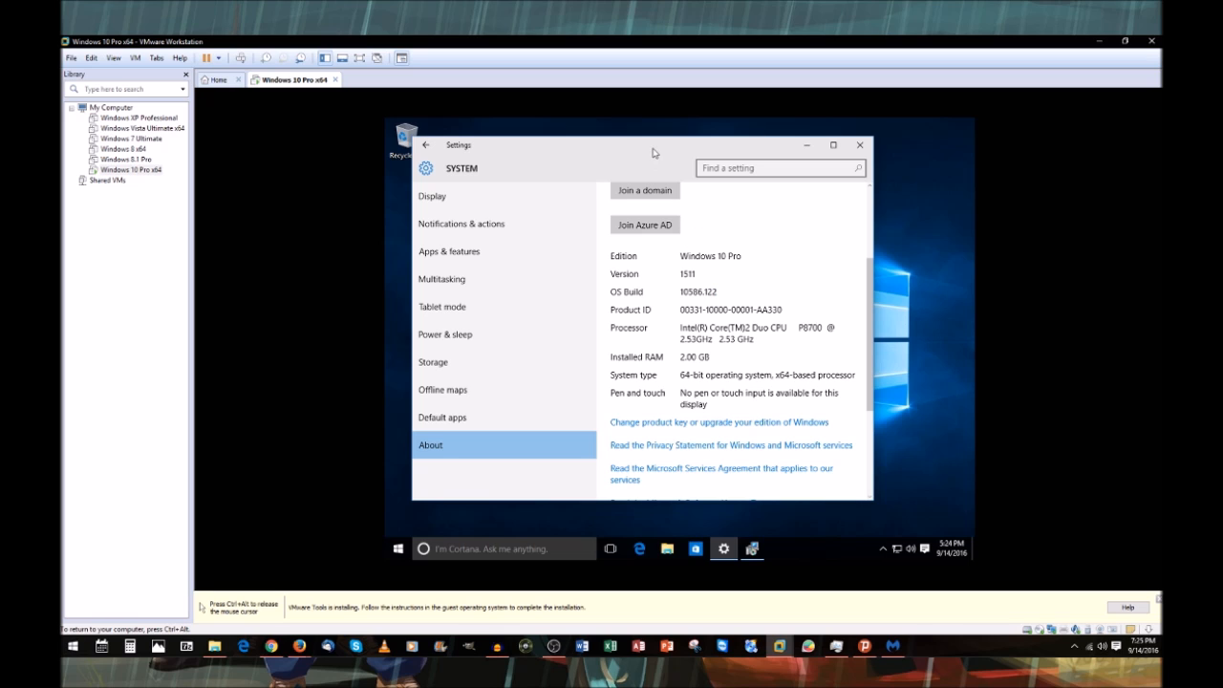
{"action": "left_click_drag", "start_coordinate": [654, 153], "coordinate": [657, 157]}
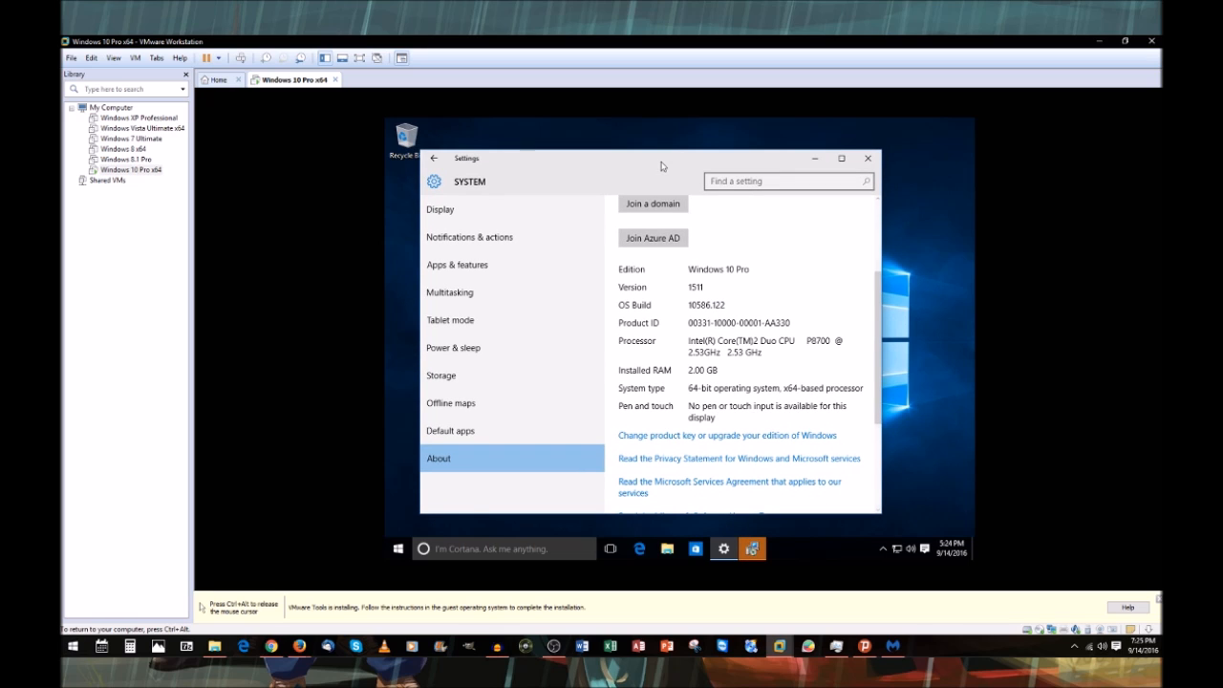
{"action": "left_click_drag", "start_coordinate": [661, 166], "coordinate": [661, 169]}
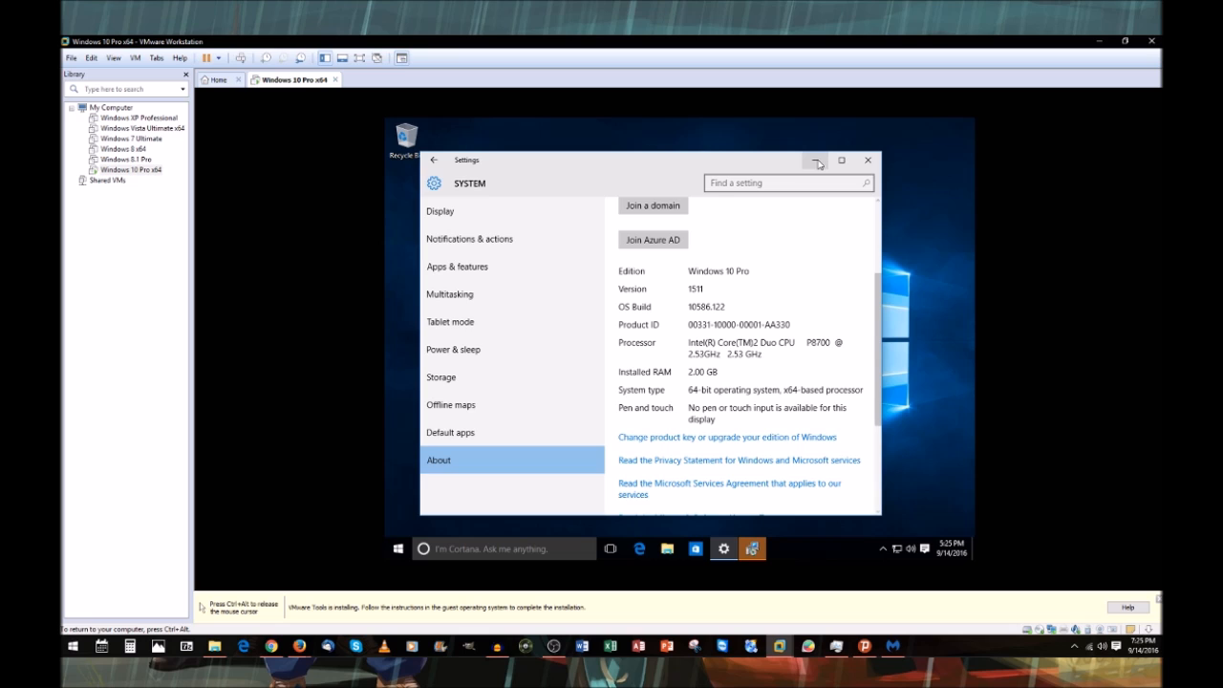
{"action": "left_click", "coordinate": [818, 163]}
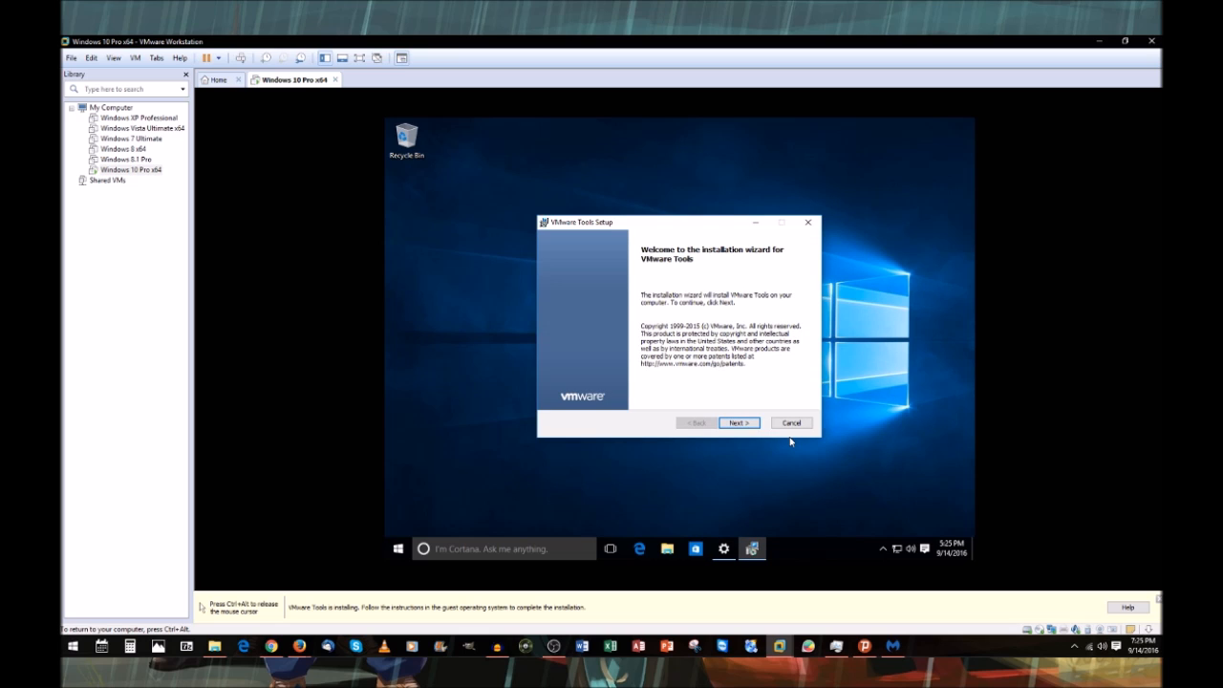
Advance the VMware Tools setup wizard with the Typical setup type to the stage where the installation can begin
{"action": "left_click_drag", "start_coordinate": [699, 227], "coordinate": [696, 225]}
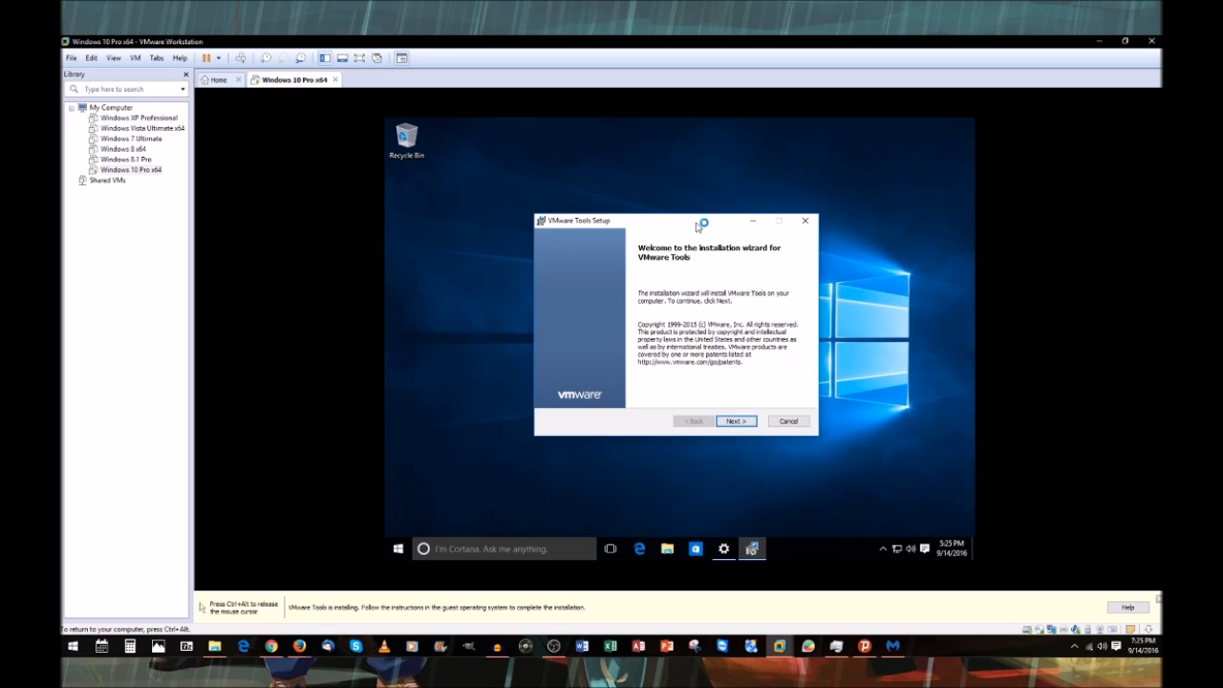
{"action": "left_click", "coordinate": [735, 421]}
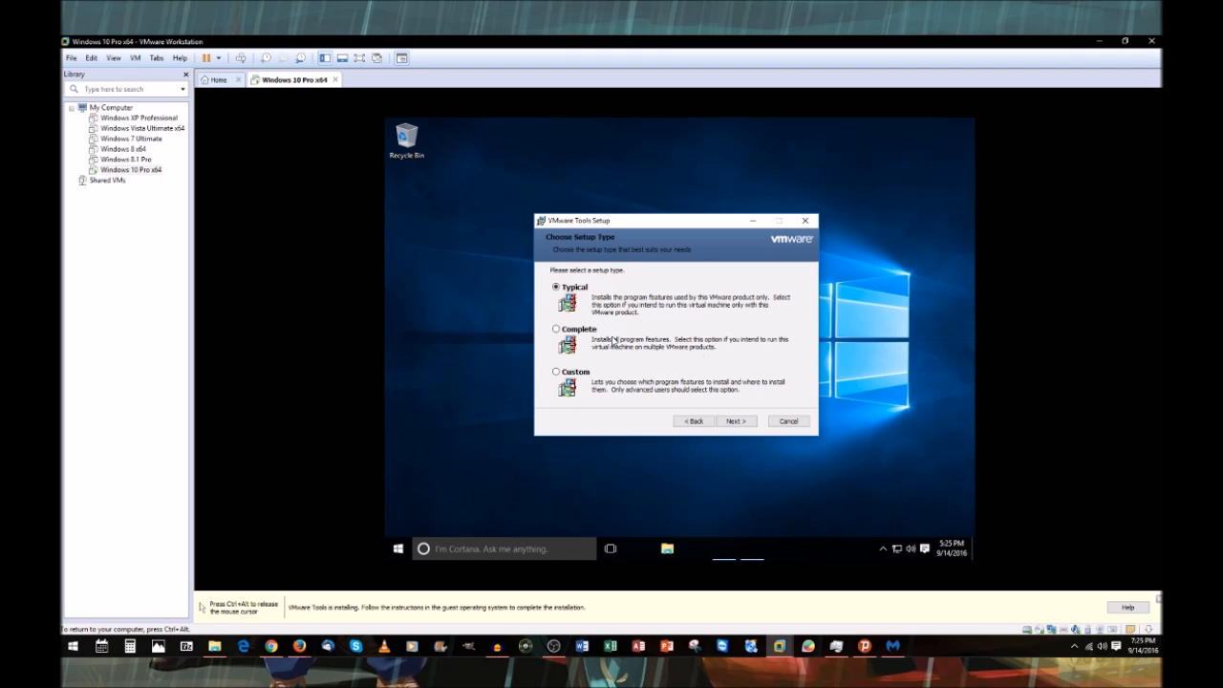
{"action": "left_click", "coordinate": [735, 421]}
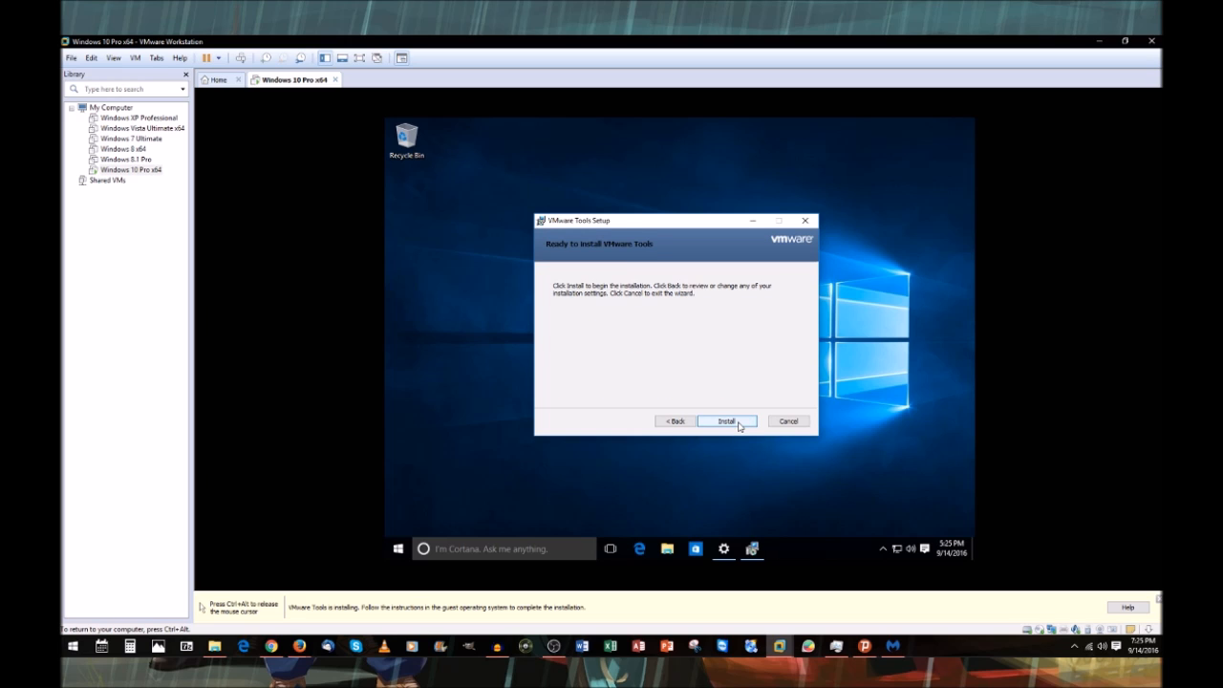
Begin installing VMware Tools in the guest from the setup wizard
{"action": "left_click", "coordinate": [738, 425]}
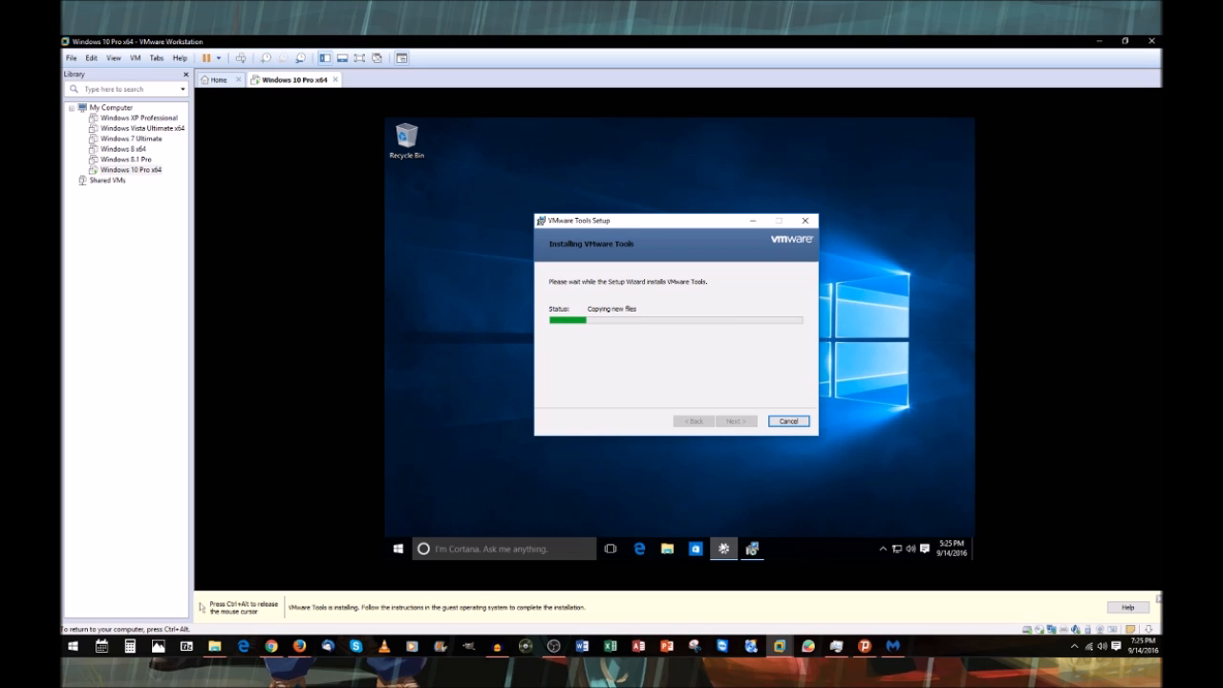
Restore the guest's Settings window, examine the About page's system details and the Display page's options, and close Settings
{"action": "left_click", "coordinate": [723, 548]}
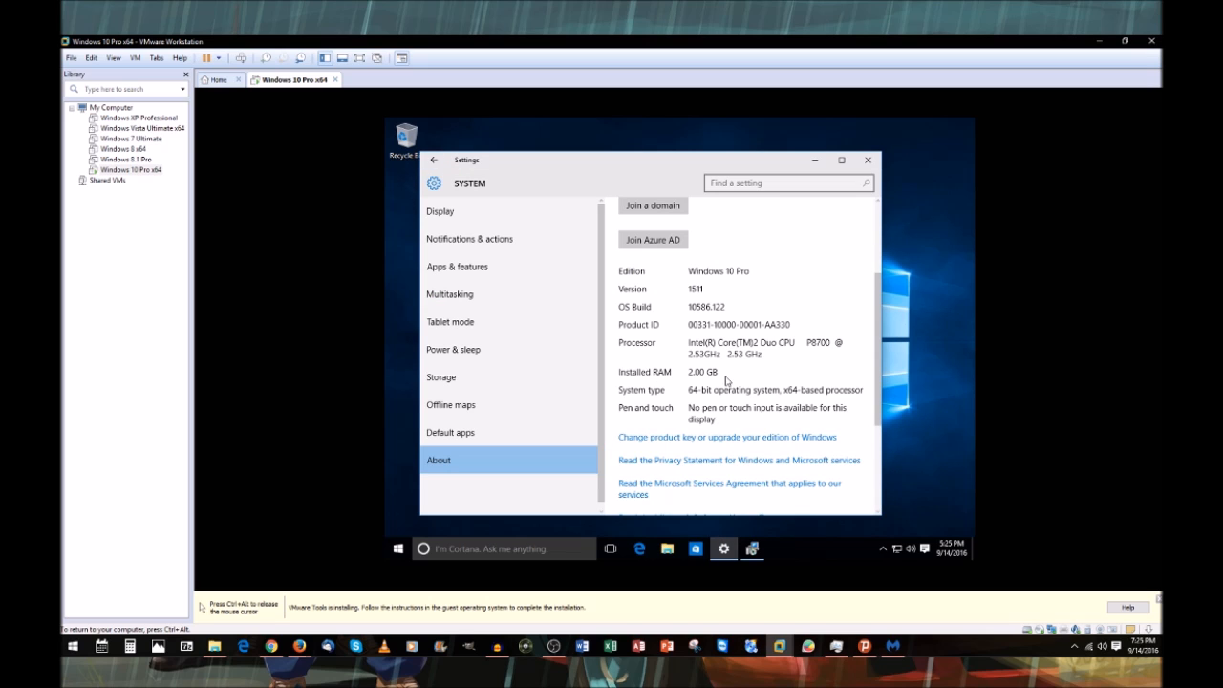
{"action": "scroll", "coordinate": [726, 382], "scroll_direction": "down", "scroll_amount": 2}
{"action": "scroll", "coordinate": [726, 385], "scroll_direction": "up", "scroll_amount": 1}
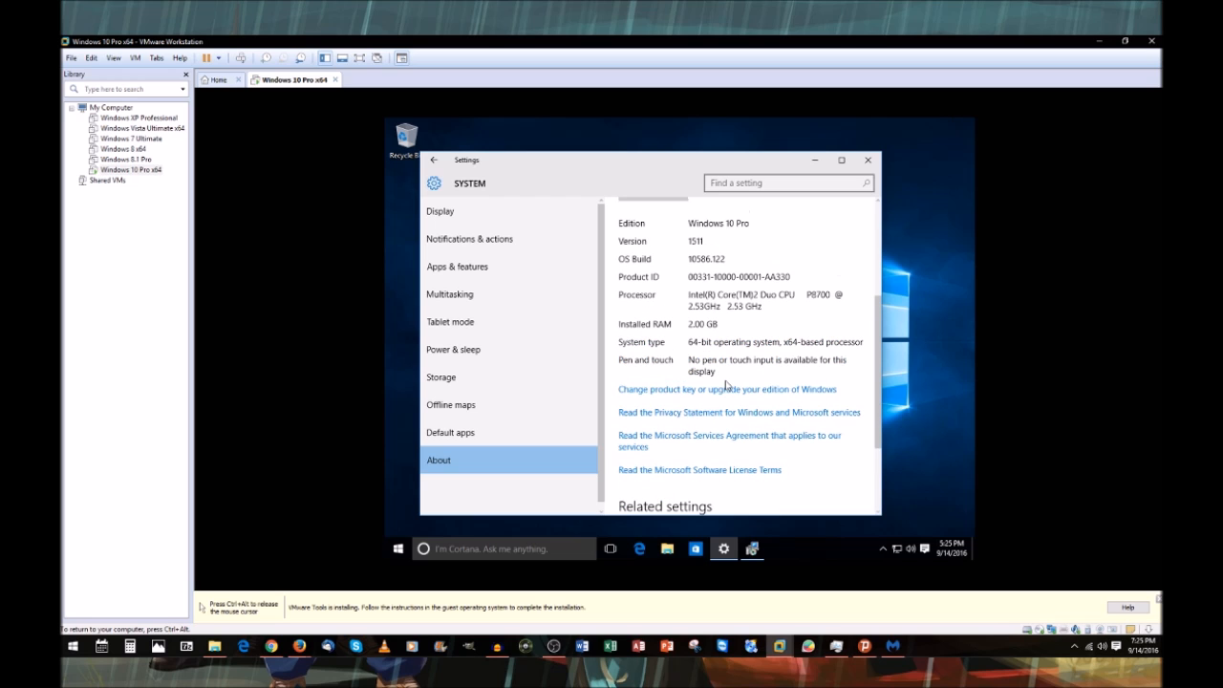
{"action": "scroll", "coordinate": [767, 364], "scroll_direction": "up", "scroll_amount": 4}
{"action": "scroll", "coordinate": [776, 366], "scroll_direction": "down", "scroll_amount": 5}
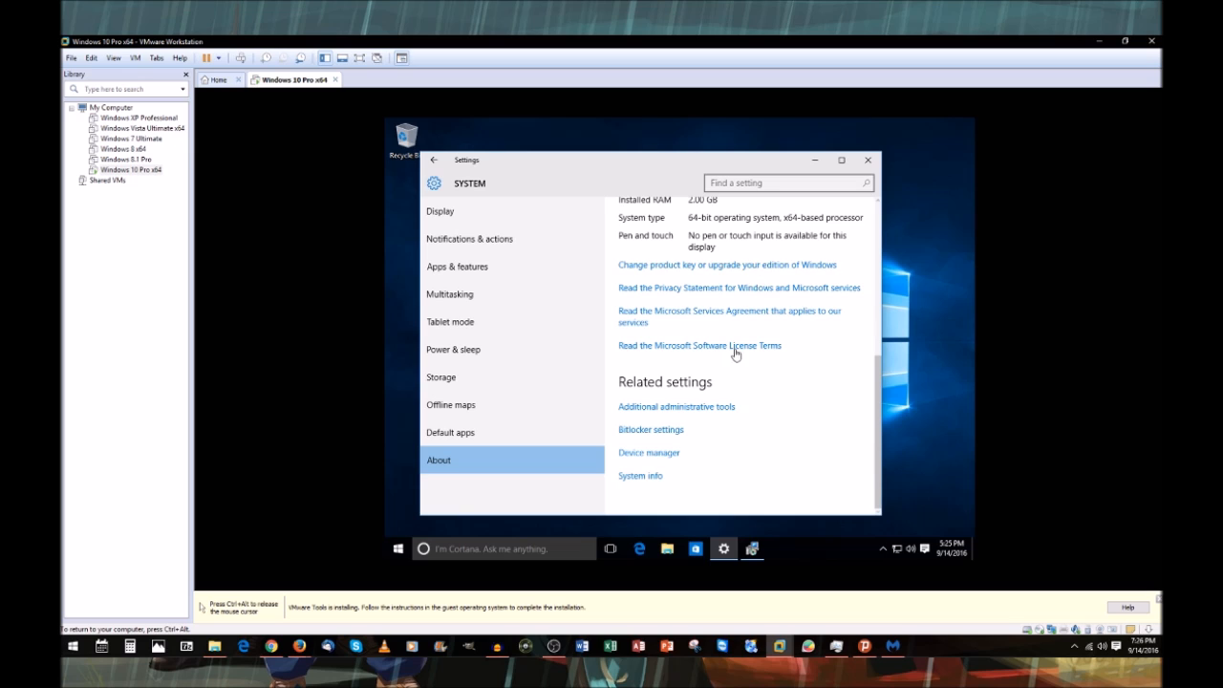
{"action": "left_click", "coordinate": [519, 211]}
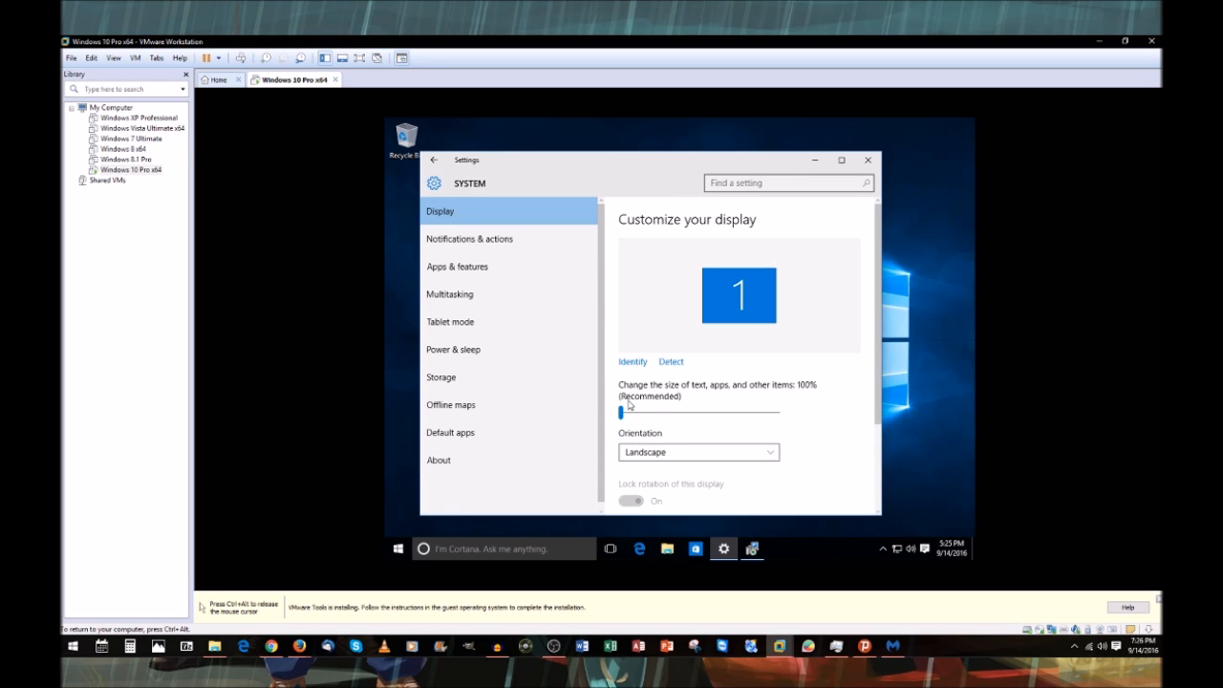
{"action": "scroll", "coordinate": [653, 389], "scroll_direction": "down", "scroll_amount": 2}
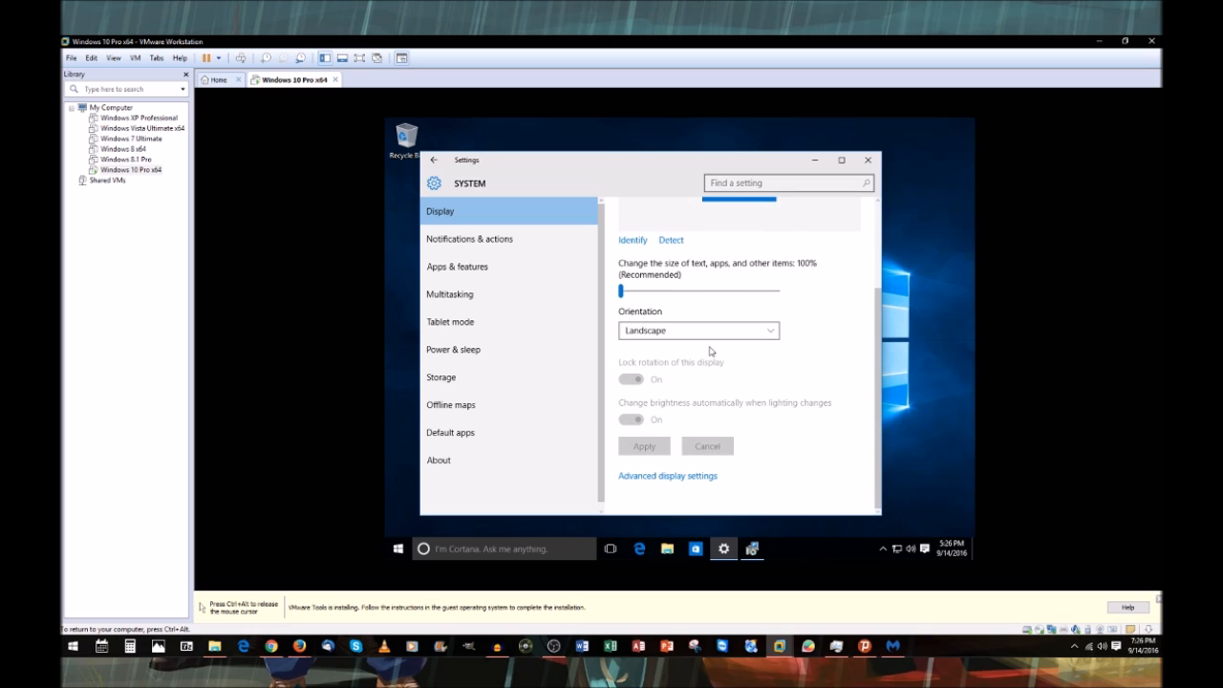
{"action": "left_click", "coordinate": [864, 162]}
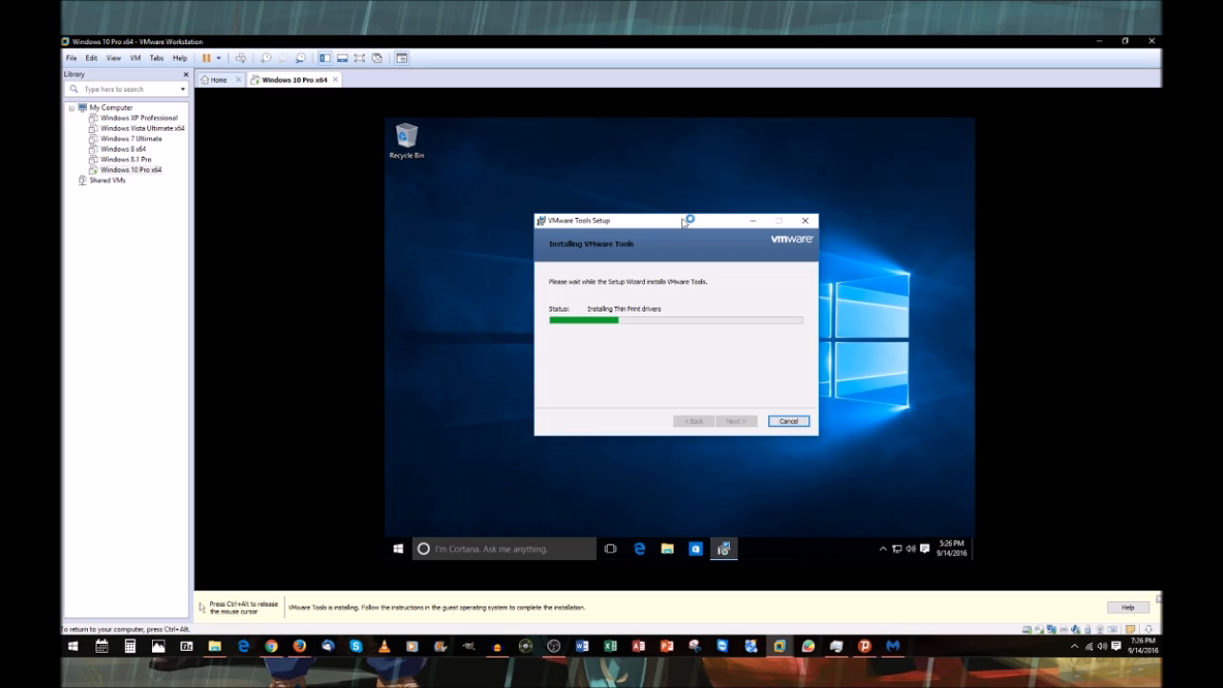